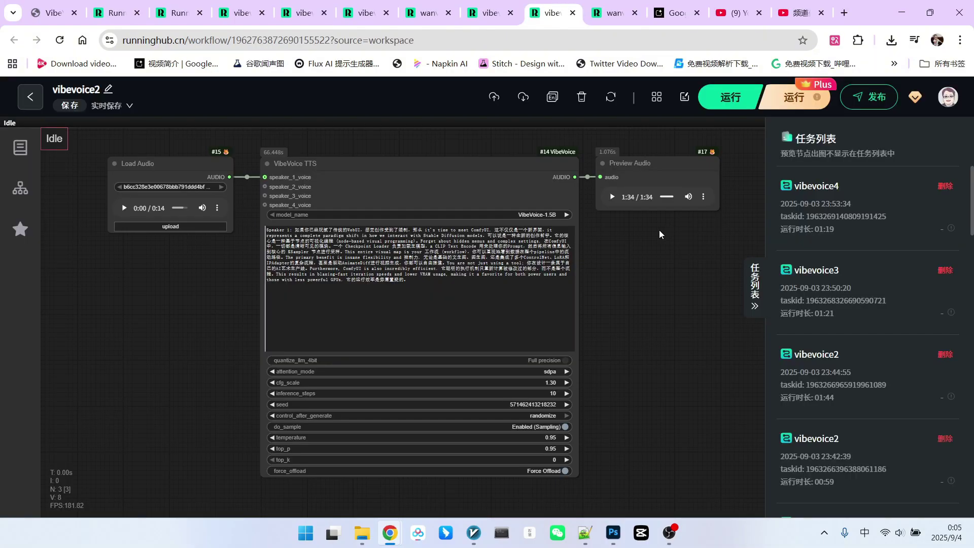
pyautogui.scroll(1, 449, 164)
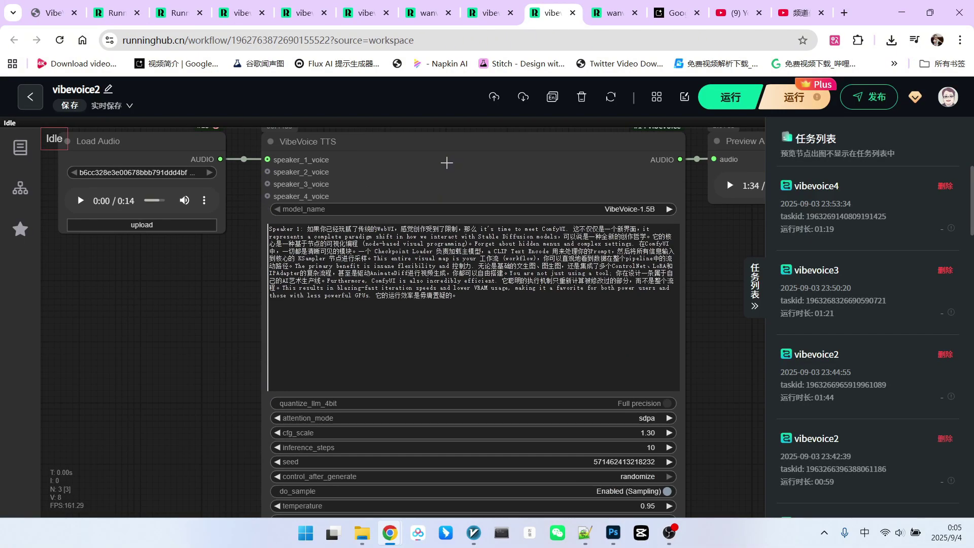
pyautogui.scroll(1, 457, 162)
pyautogui.scroll(2, 677, 254)
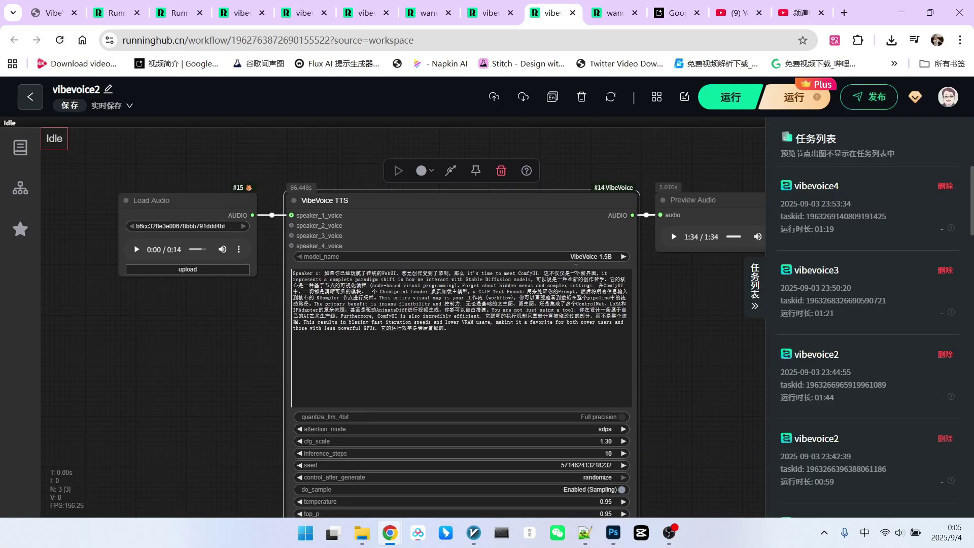
pyautogui.scroll(1, 452, 224)
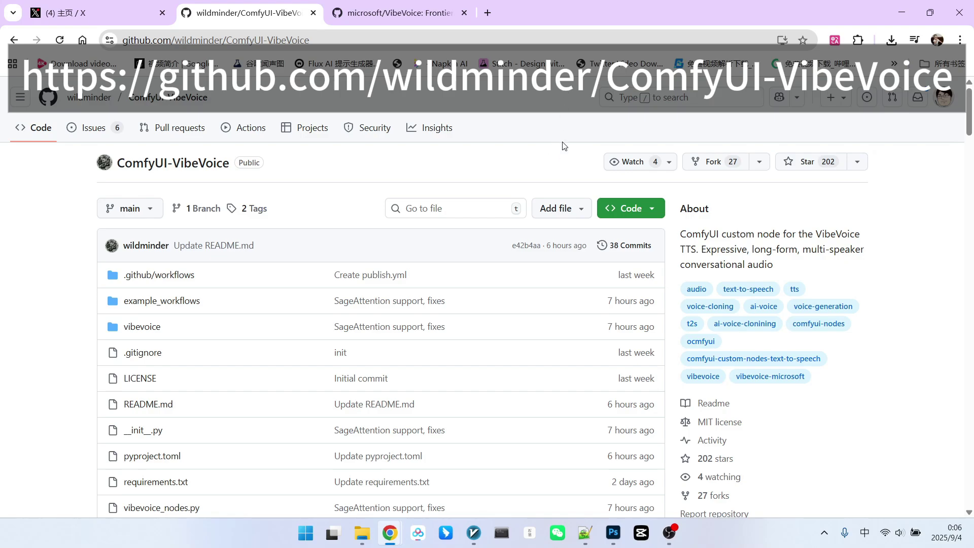
pyautogui.scroll(-4, 594, 122)
pyautogui.scroll(-3, 597, 116)
pyautogui.scroll(-2, 598, 117)
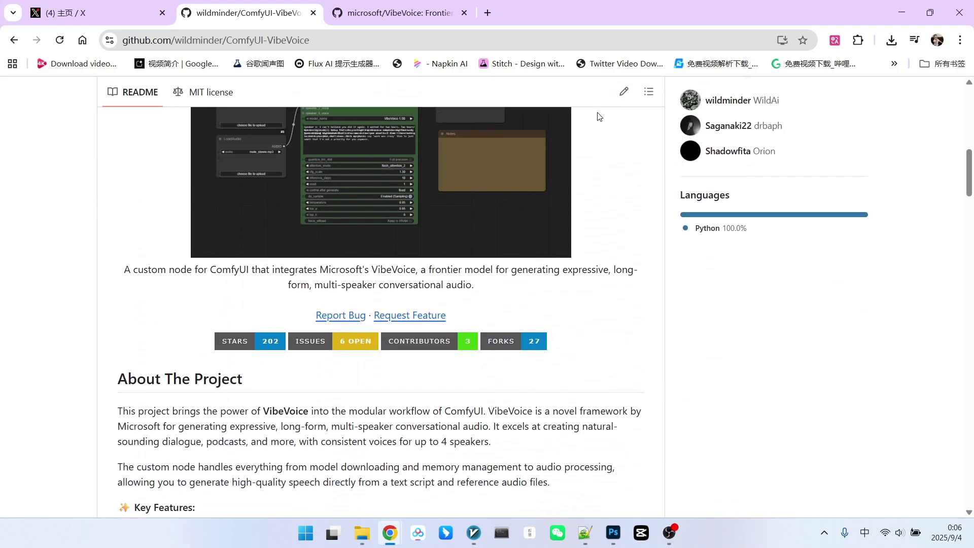
pyautogui.scroll(-3, 598, 116)
pyautogui.scroll(-2, 597, 116)
pyautogui.scroll(-2, 598, 114)
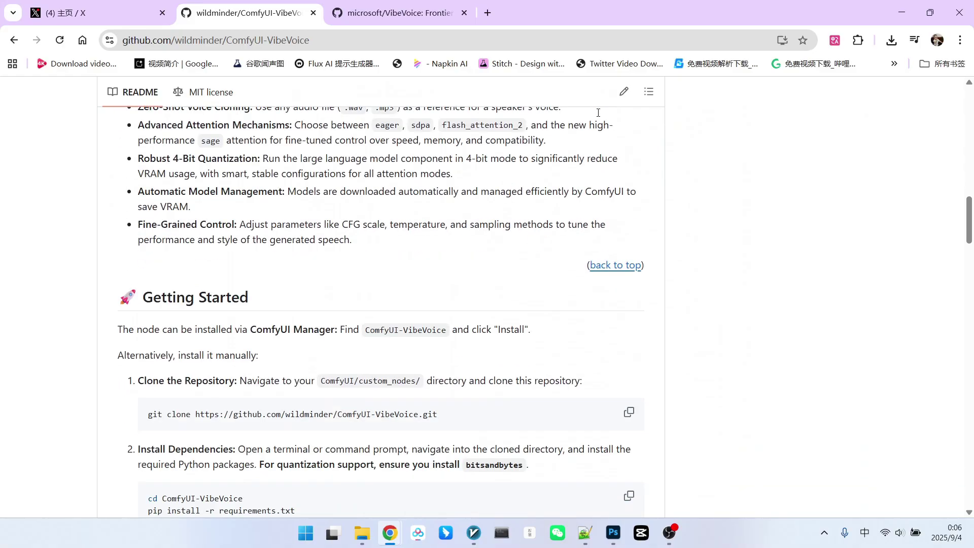
pyautogui.scroll(-2, 597, 113)
pyautogui.scroll(-2, 534, 141)
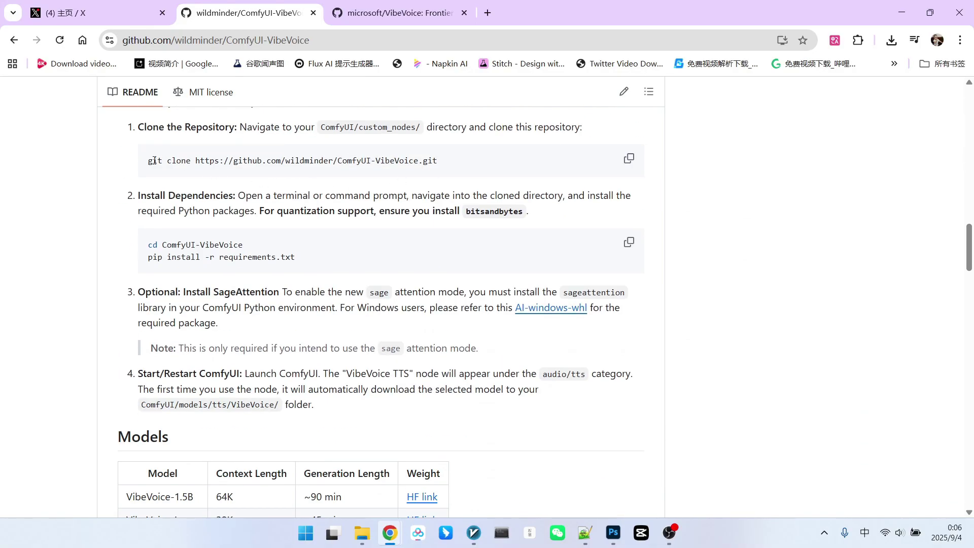
# Highlight the git clone, cd and pip install command lines in the ComfyUI-VibeVoice README.
pyautogui.moveTo(149, 161); pyautogui.dragTo(440, 161)
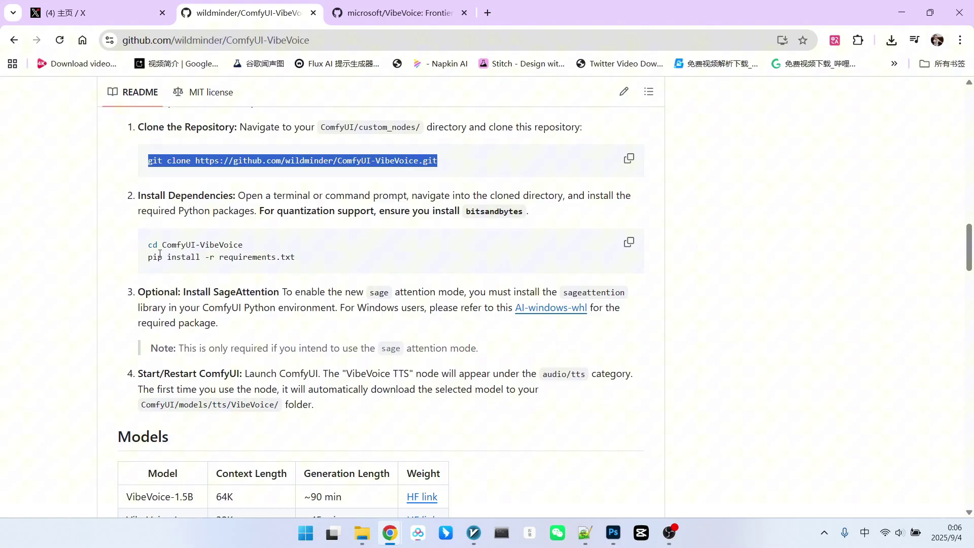
pyautogui.moveTo(152, 244); pyautogui.dragTo(245, 247)
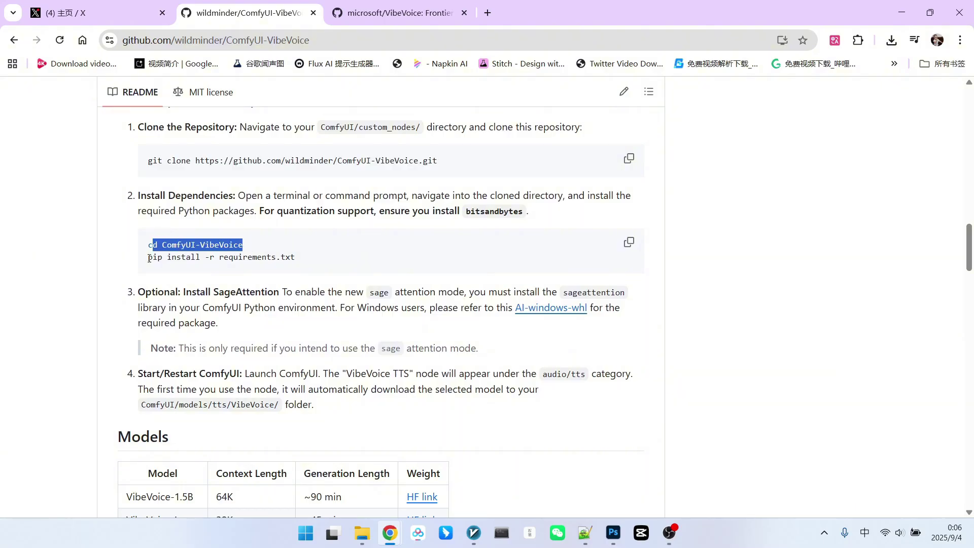
pyautogui.moveTo(149, 258); pyautogui.dragTo(177, 258)
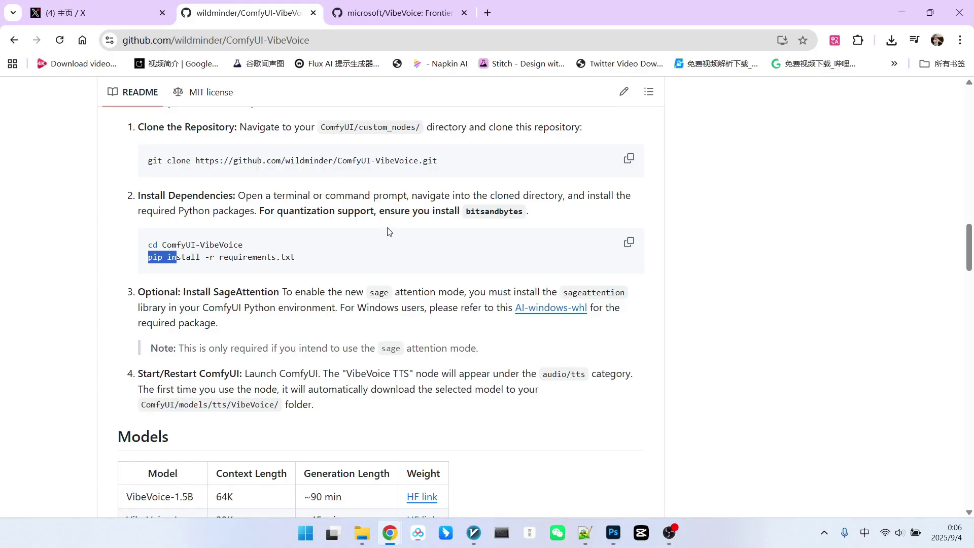
pyautogui.scroll(-2, 229, 246)
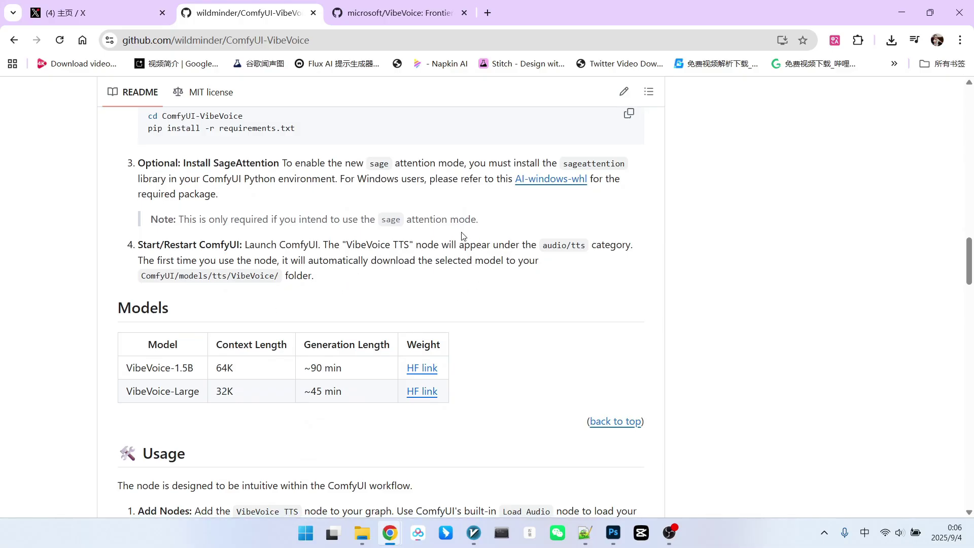
pyautogui.scroll(-1, 468, 228)
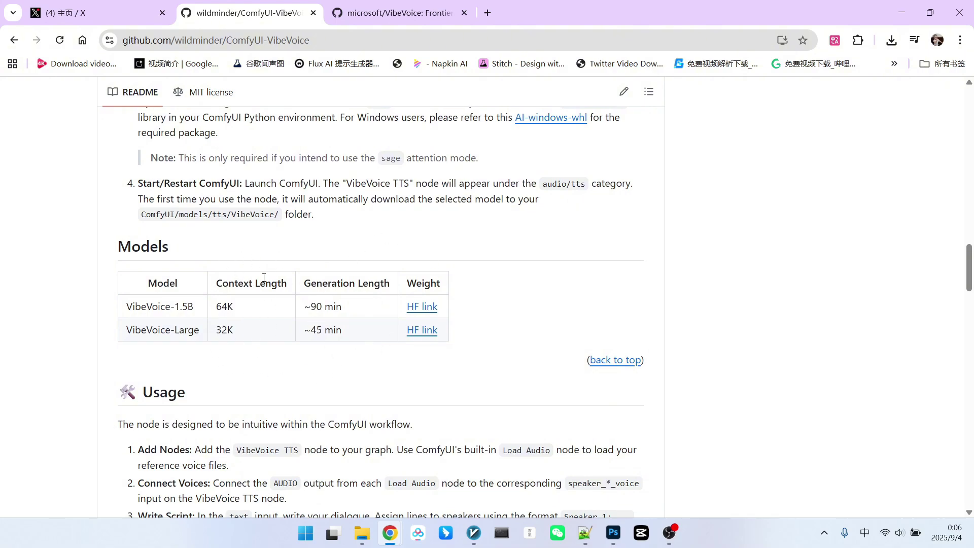
pyautogui.scroll(-1, 290, 266)
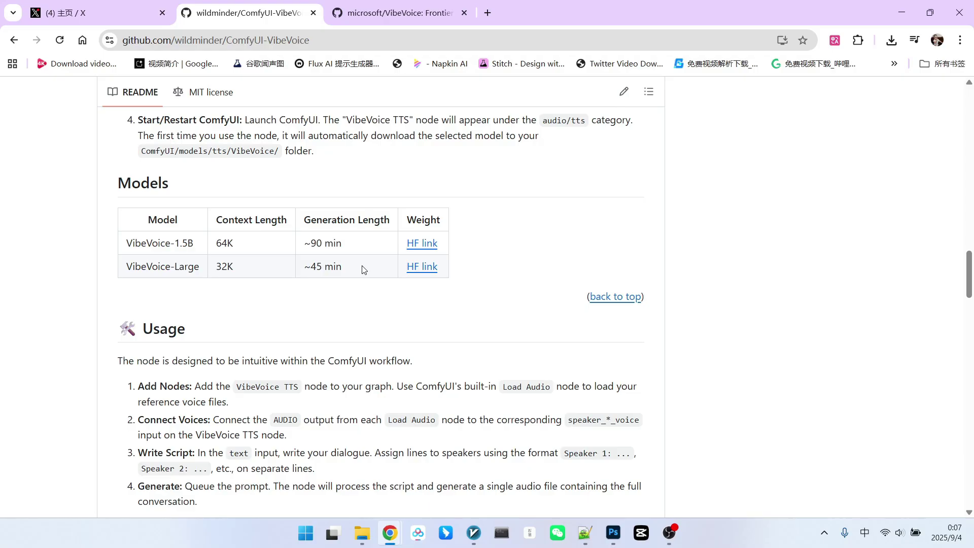
pyautogui.scroll(2, 363, 270)
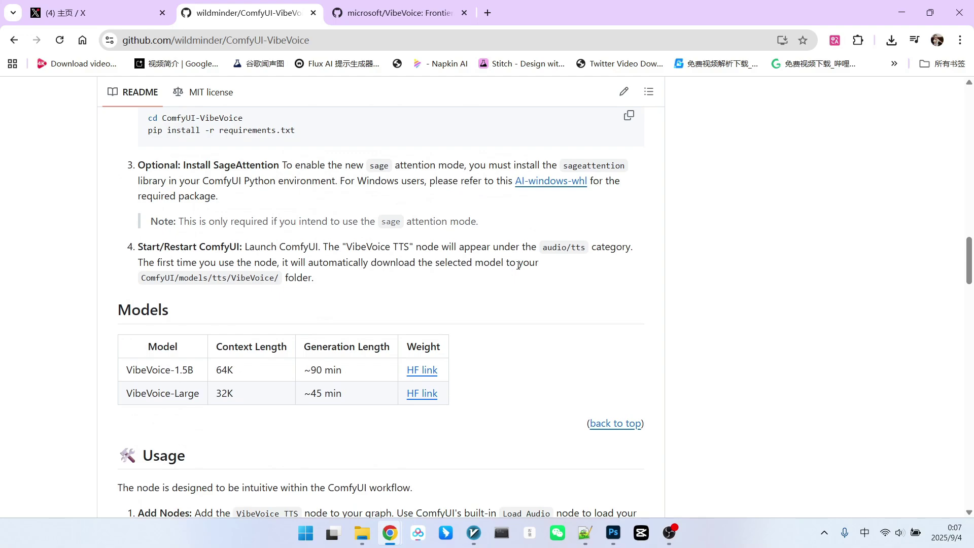
pyautogui.moveTo(389, 533)
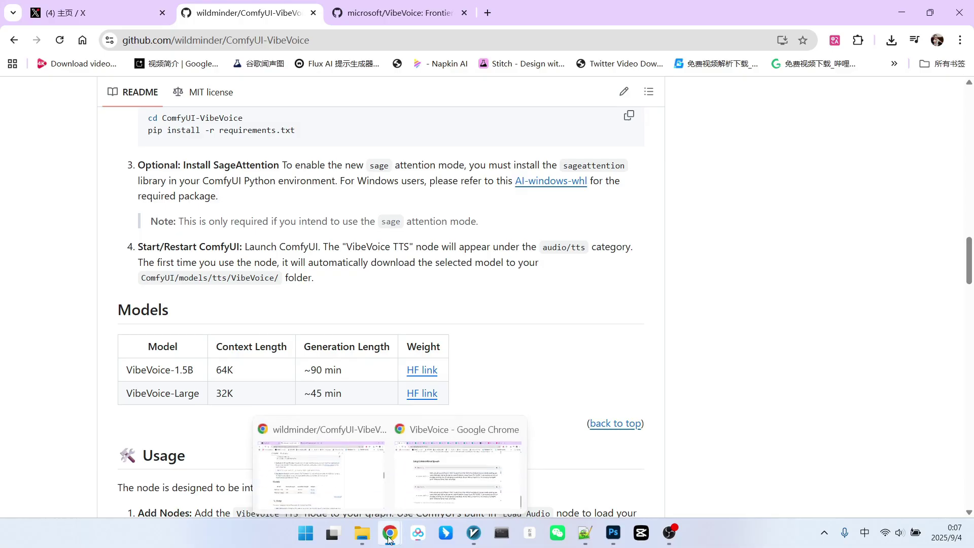
# Return to the RunningHub workflow, reposition the canvas and highlight the bilingual speaker dialogue script.
pyautogui.click(447, 476)
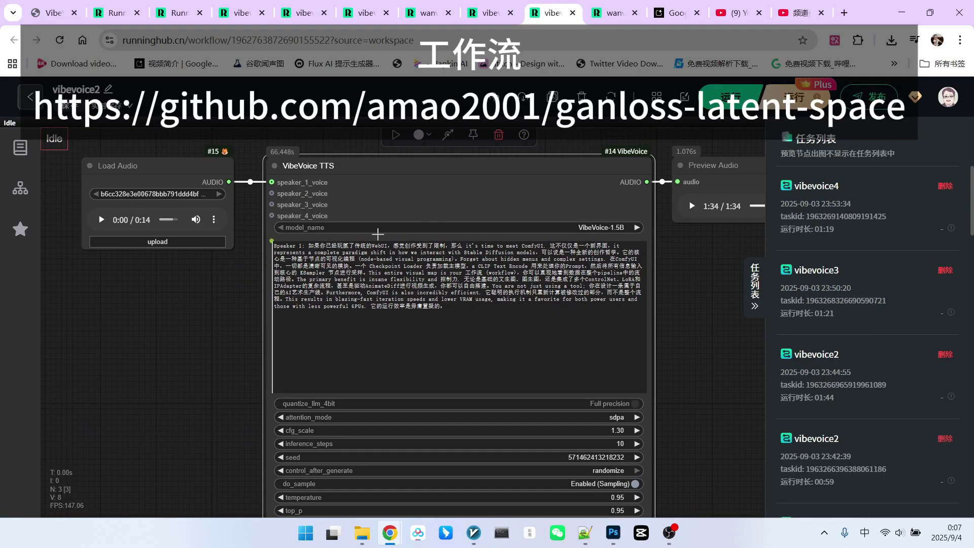
pyautogui.scroll(2, 248, 169)
pyautogui.scroll(1, 247, 169)
pyautogui.scroll(1, 247, 169)
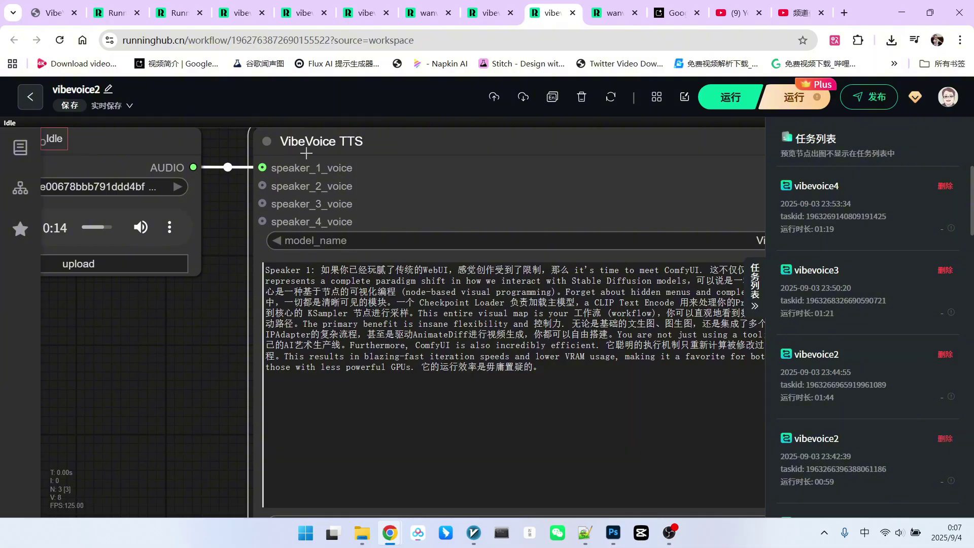
pyautogui.scroll(-1, 359, 202)
pyautogui.scroll(-2, 359, 196)
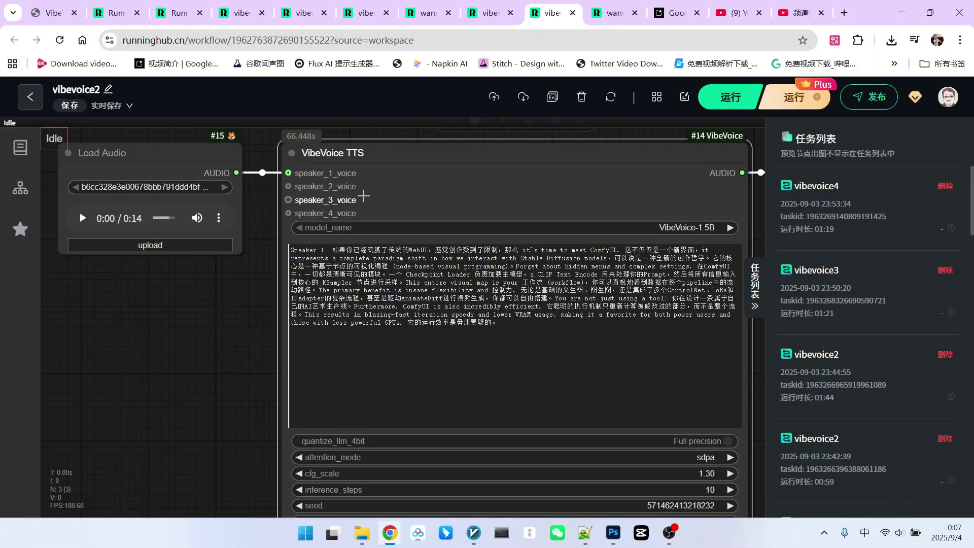
pyautogui.scroll(1, 331, 290)
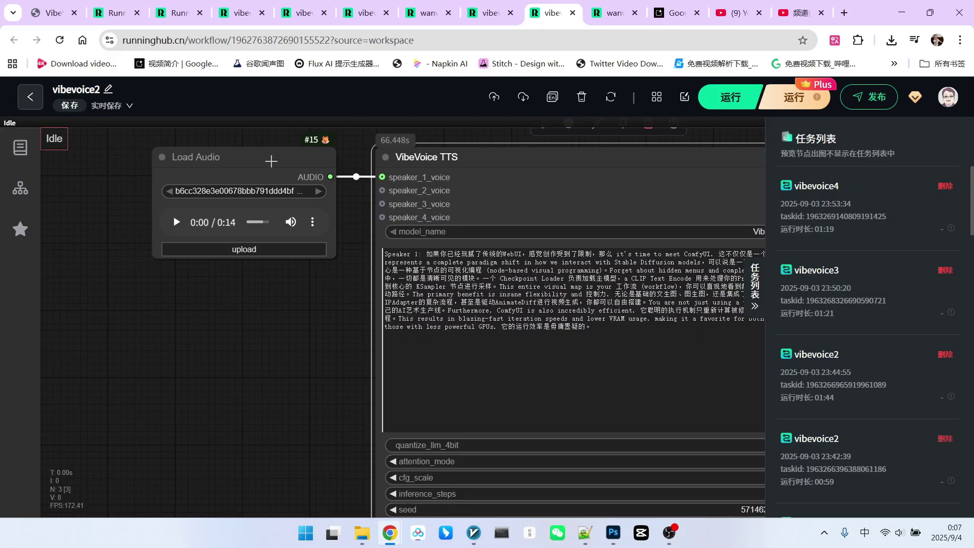
pyautogui.moveTo(270, 160); pyautogui.dragTo(260, 159)
pyautogui.scroll(1, 336, 183)
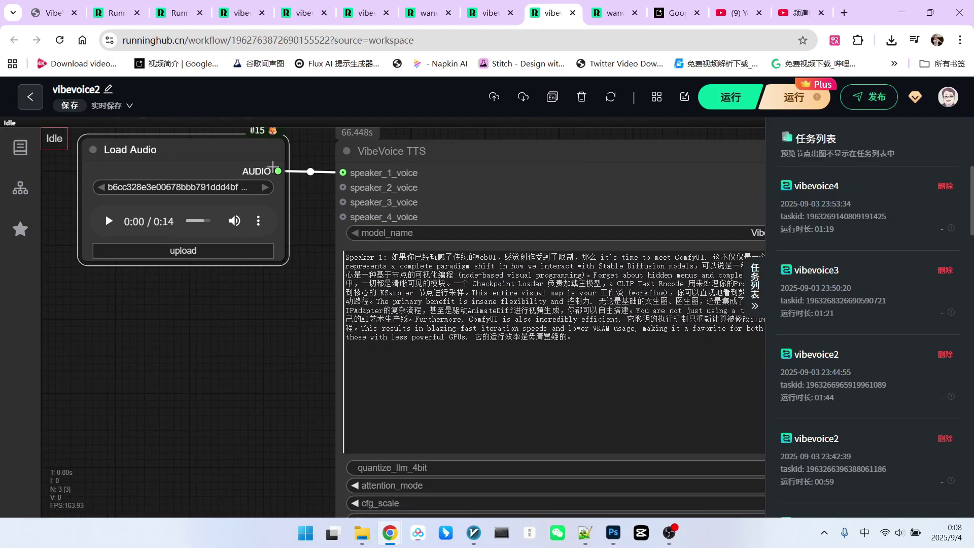
pyautogui.scroll(-2, 269, 244)
pyautogui.moveTo(283, 326); pyautogui.dragTo(235, 317)
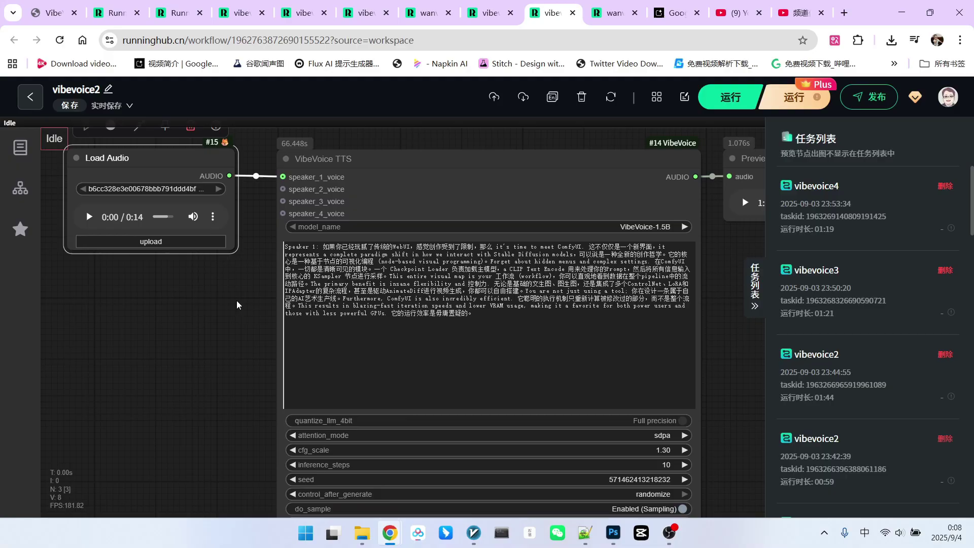
pyautogui.scroll(-1, 239, 299)
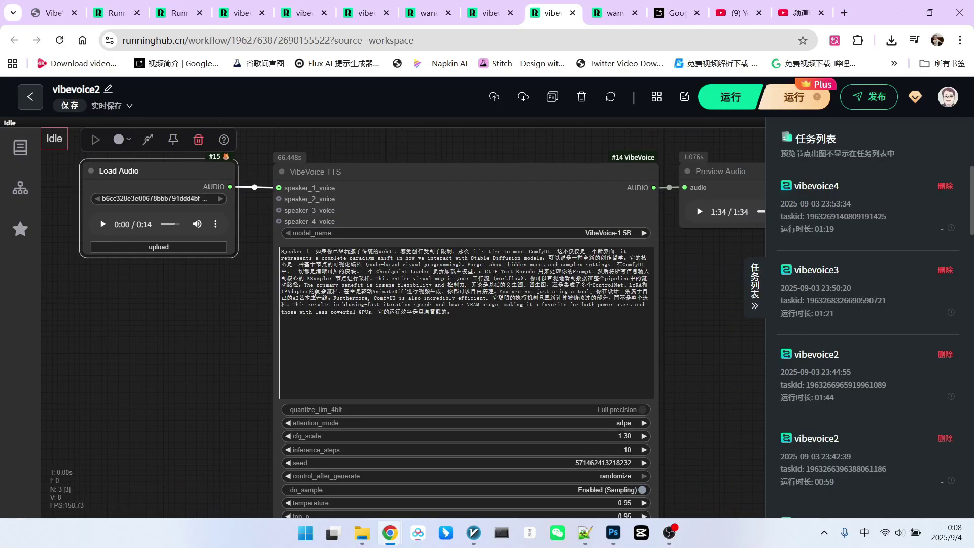
pyautogui.scroll(1, 183, 326)
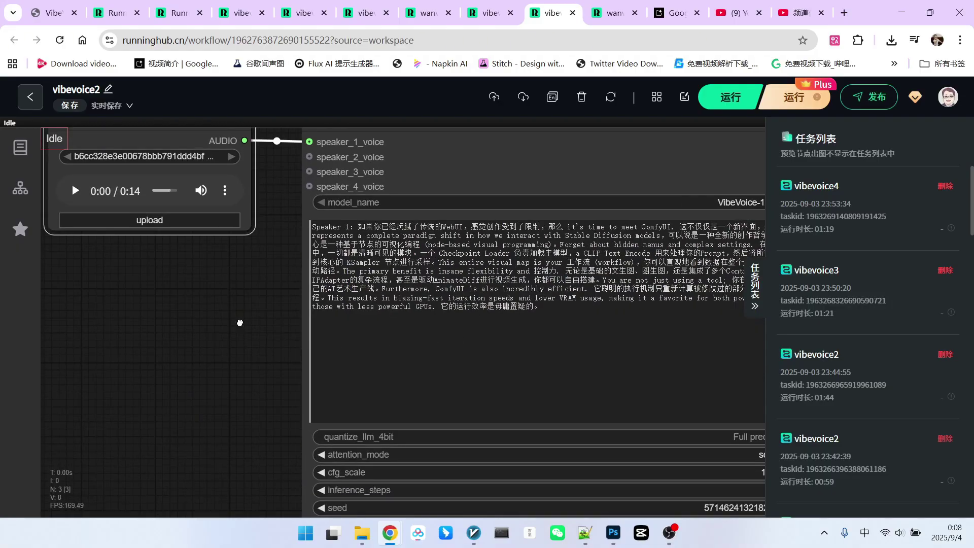
pyautogui.scroll(1, 296, 335)
pyautogui.scroll(1, 281, 298)
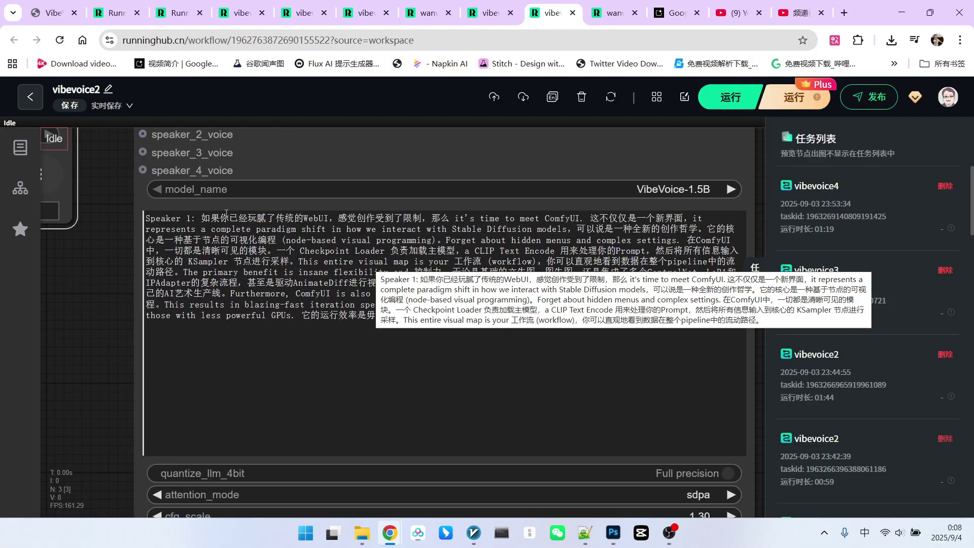
pyautogui.moveTo(432, 320); pyautogui.dragTo(146, 218)
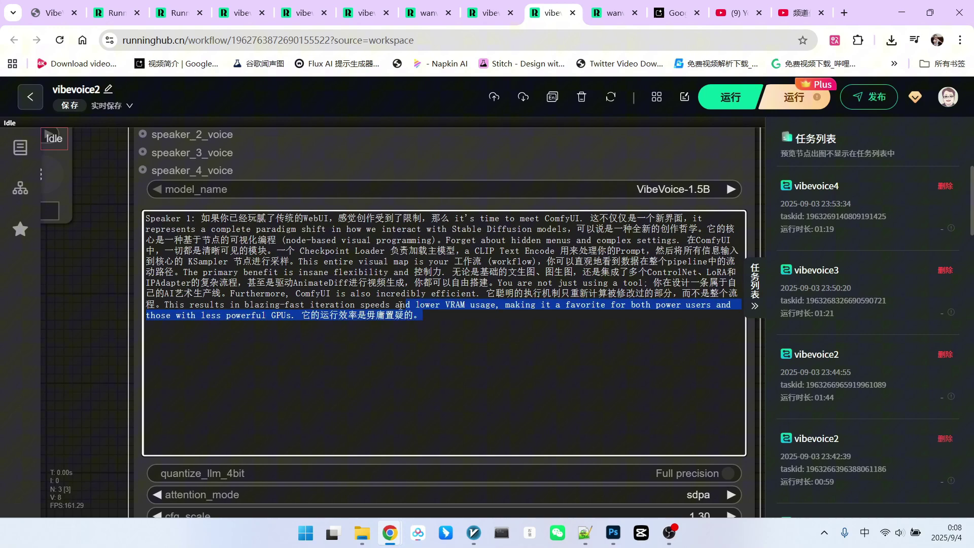
pyautogui.click(497, 305)
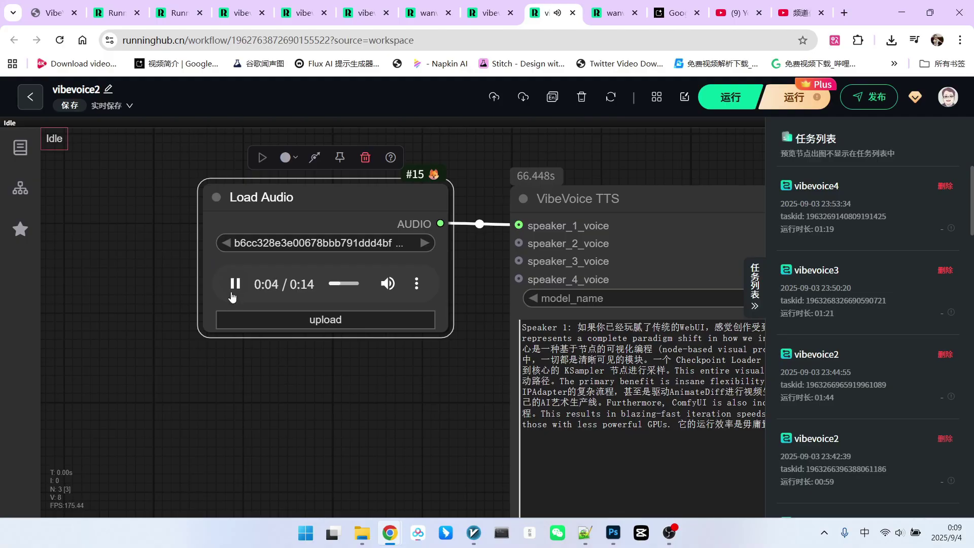
pyautogui.scroll(2, 726, 251)
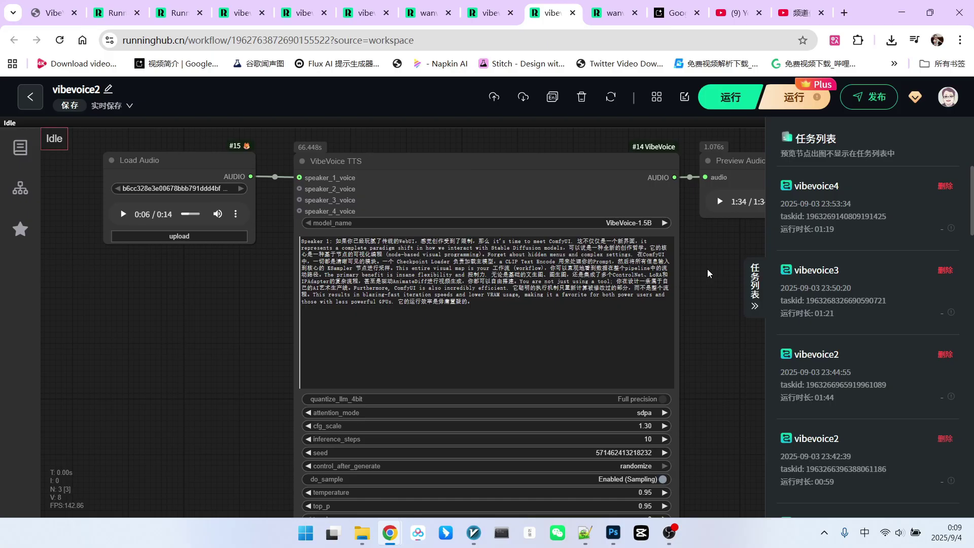
pyautogui.scroll(2, 707, 269)
pyautogui.scroll(1, 357, 199)
pyautogui.scroll(1, 357, 199)
pyautogui.scroll(-3, 457, 214)
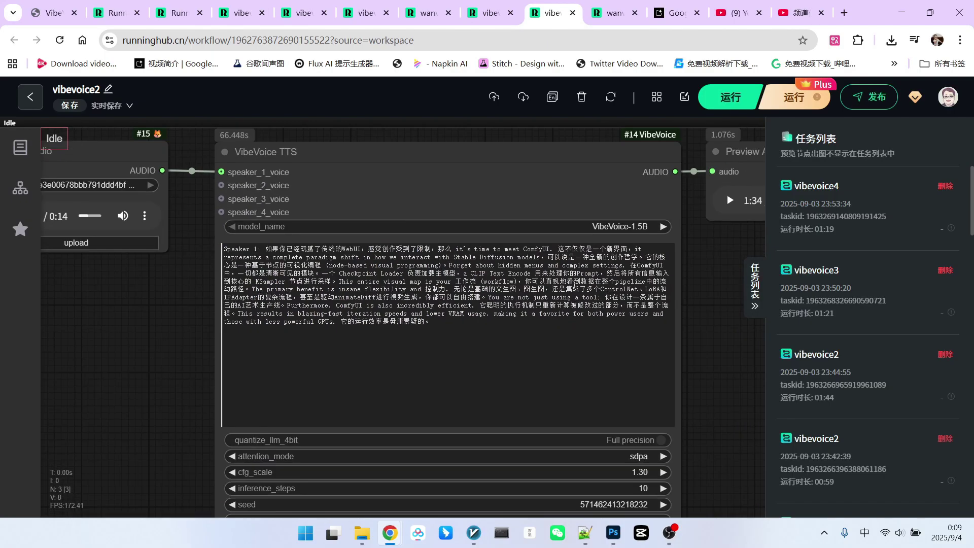
pyautogui.scroll(1, 534, 220)
pyautogui.scroll(1, 596, 226)
pyautogui.click(596, 225)
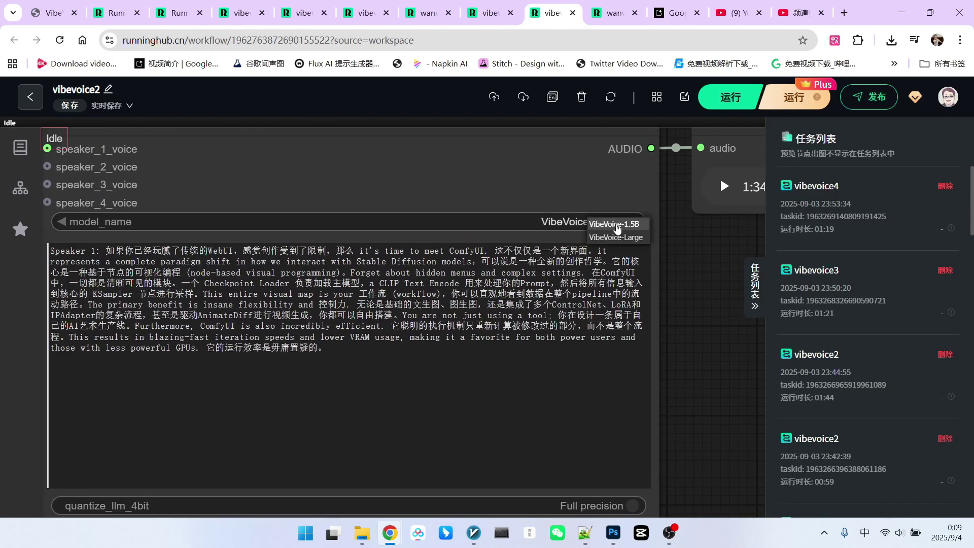
pyautogui.click(622, 226)
pyautogui.scroll(-3, 667, 261)
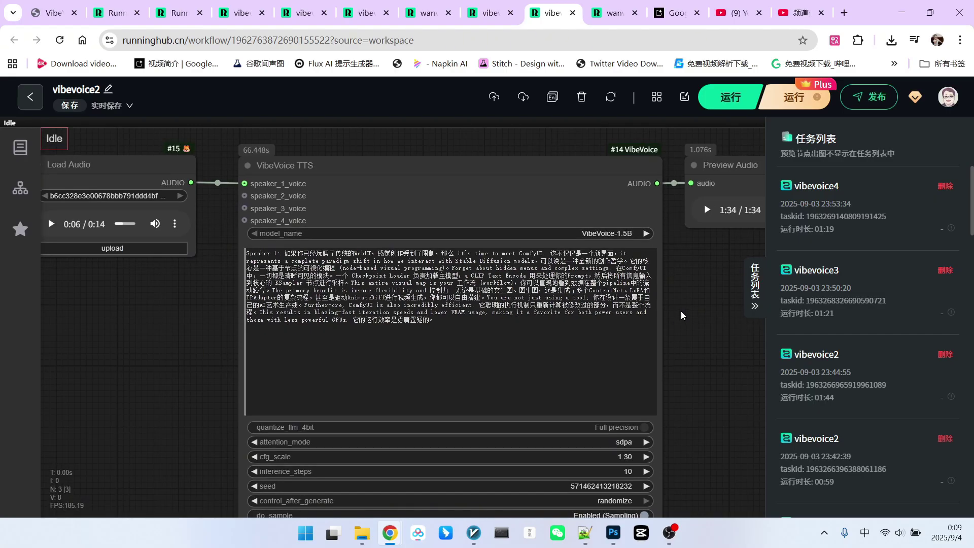
pyautogui.scroll(3, 682, 327)
pyautogui.scroll(-2, 728, 130)
pyautogui.scroll(-1, 700, 198)
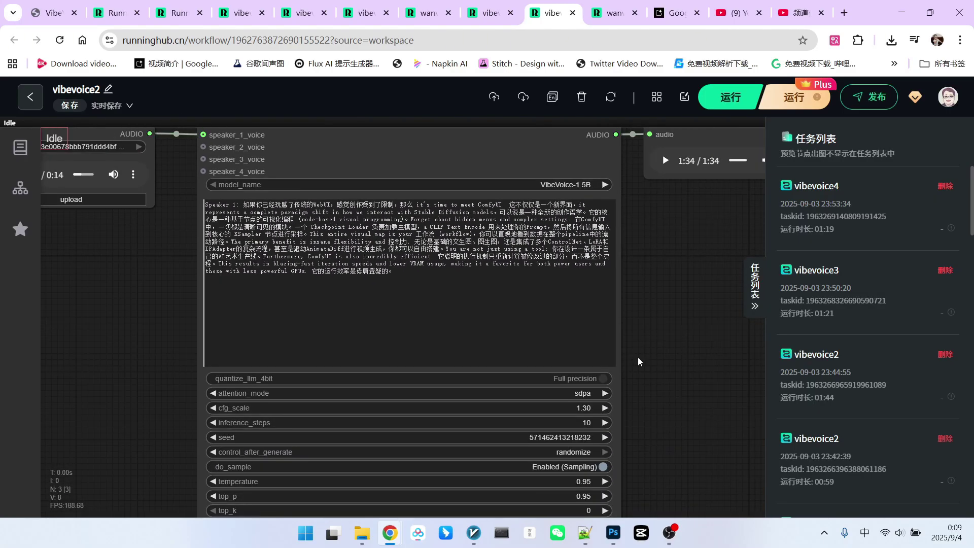
pyautogui.scroll(2, 677, 280)
pyautogui.scroll(1, 545, 310)
pyautogui.scroll(2, 226, 327)
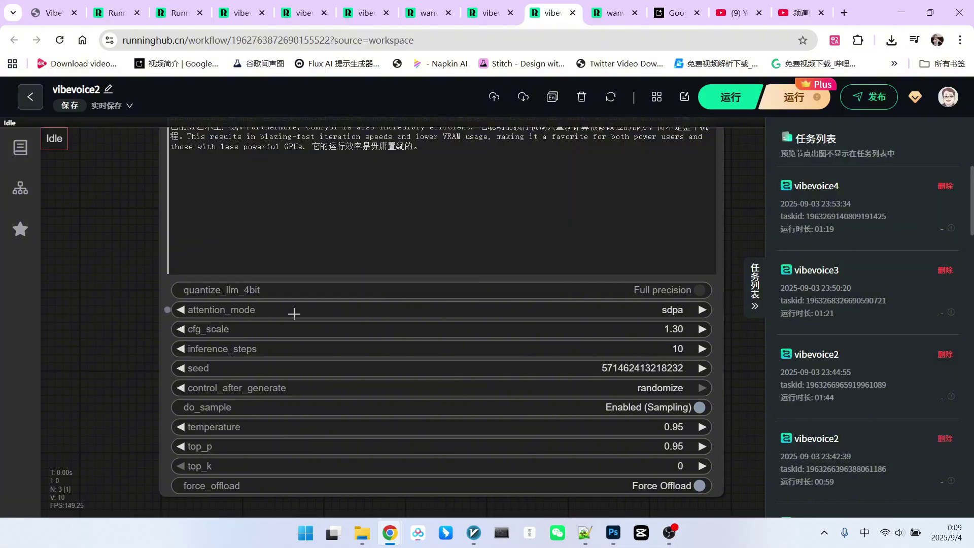
pyautogui.click(658, 313)
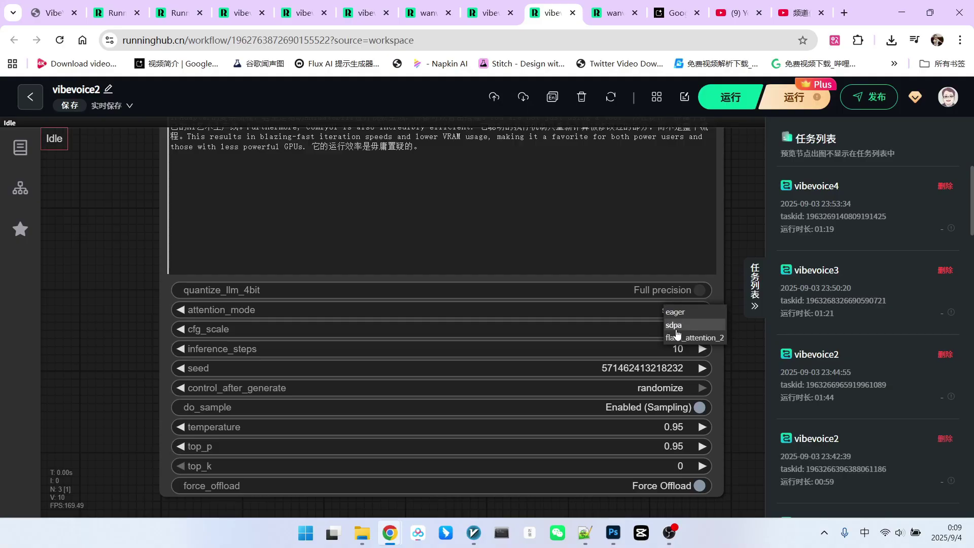
pyautogui.click(677, 325)
pyautogui.scroll(-2, 63, 312)
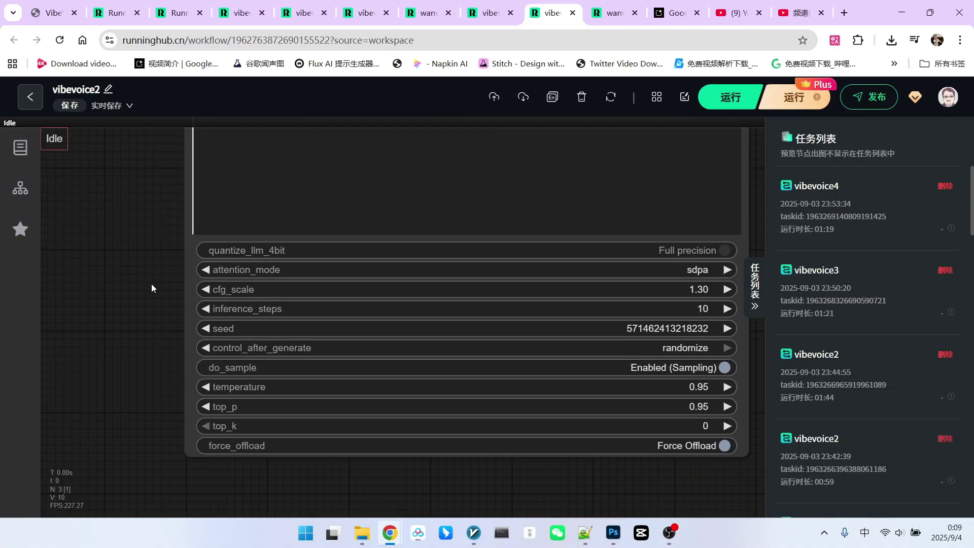
pyautogui.scroll(-3, 152, 285)
pyautogui.moveTo(690, 349)
pyautogui.mouseDown()
pyautogui.moveTo(675, 341)
pyautogui.moveTo(690, 299)
pyautogui.mouseUp()
pyautogui.scroll(2, 673, 335)
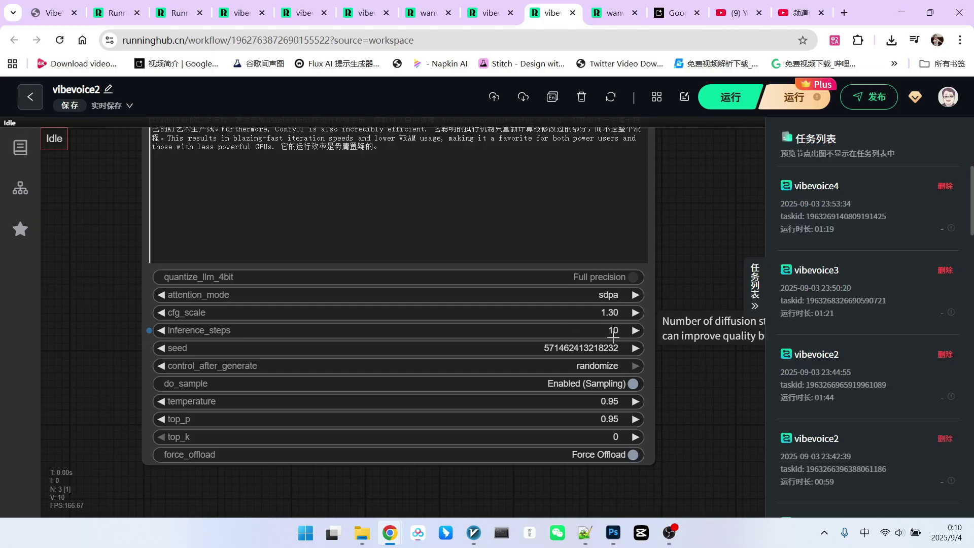
pyautogui.scroll(-1, 77, 392)
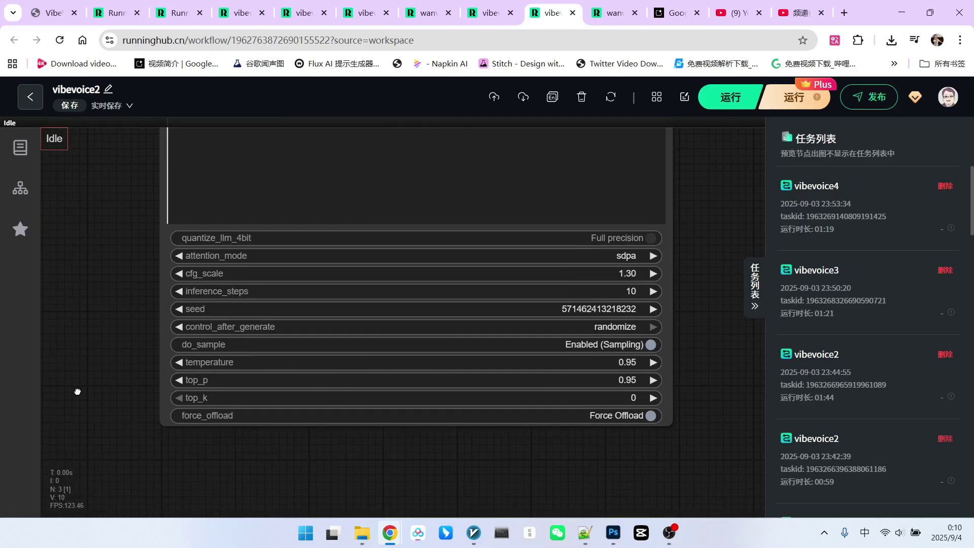
pyautogui.scroll(1, 481, 388)
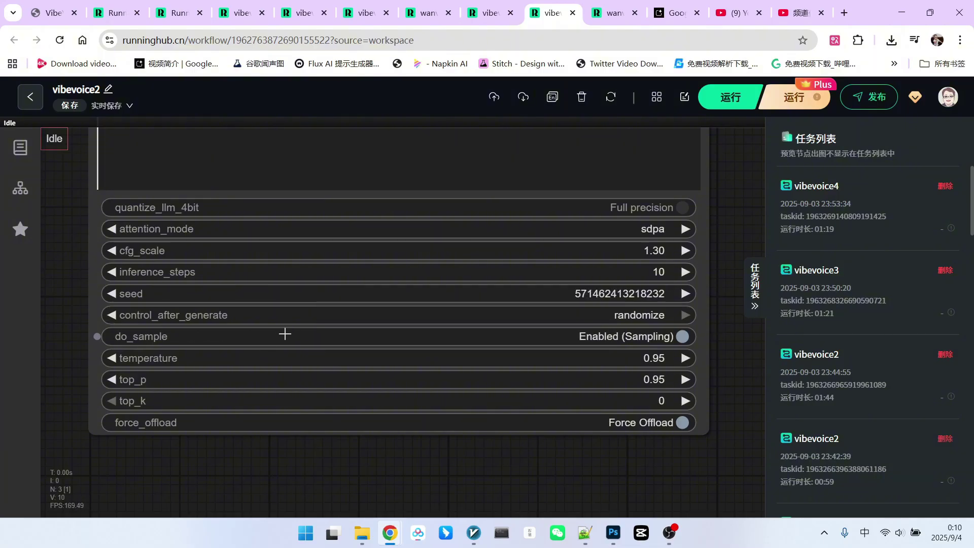
pyautogui.scroll(-1, 284, 335)
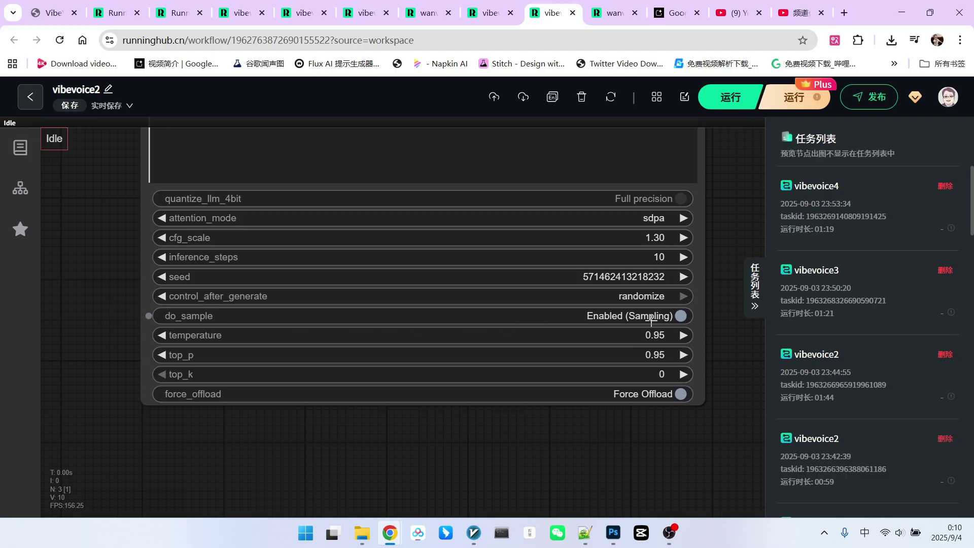
pyautogui.scroll(-1, 651, 321)
pyautogui.scroll(-1, 614, 236)
pyautogui.scroll(2, 397, 241)
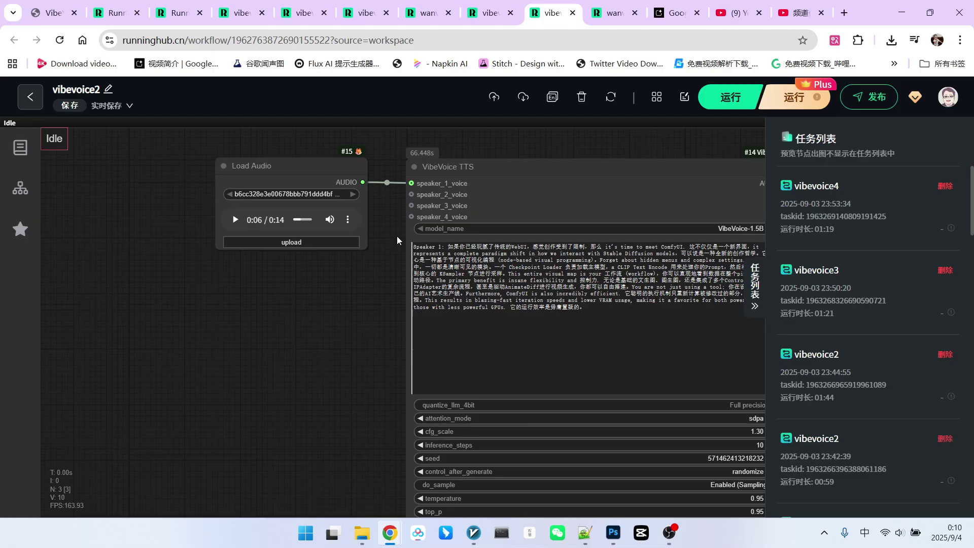
pyautogui.scroll(1, 396, 236)
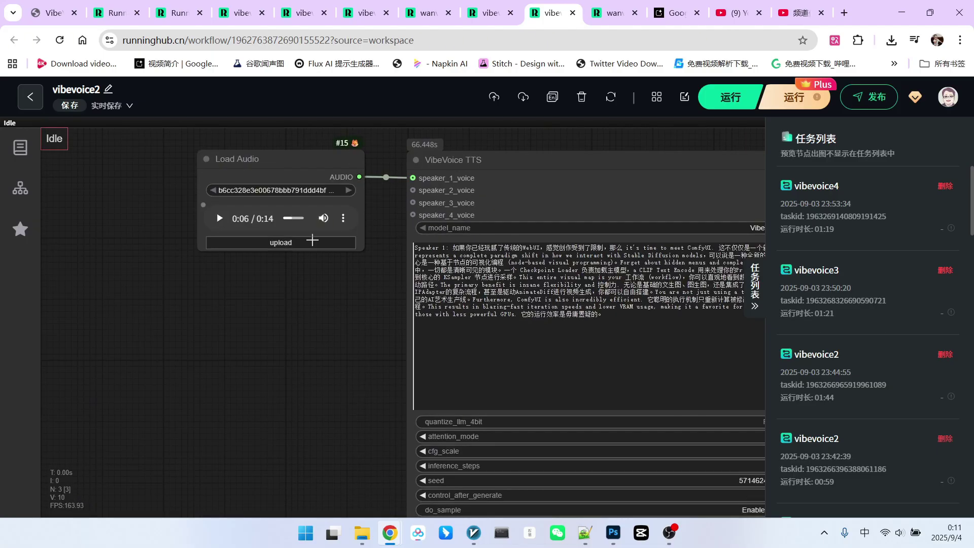
pyautogui.scroll(-5, 308, 251)
pyautogui.scroll(5, 697, 359)
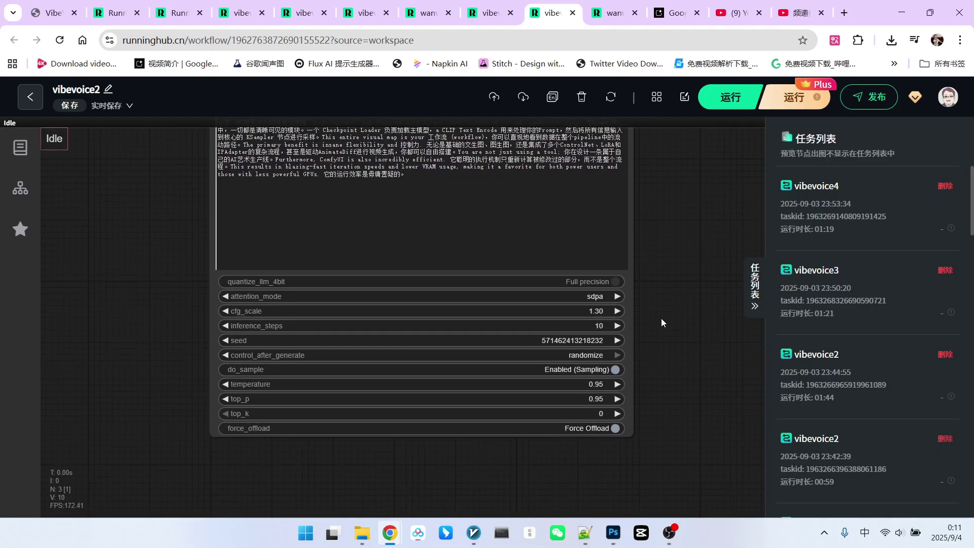
pyautogui.scroll(1, 662, 323)
pyautogui.scroll(1, 656, 327)
pyautogui.scroll(1, 675, 308)
pyautogui.scroll(1, 675, 308)
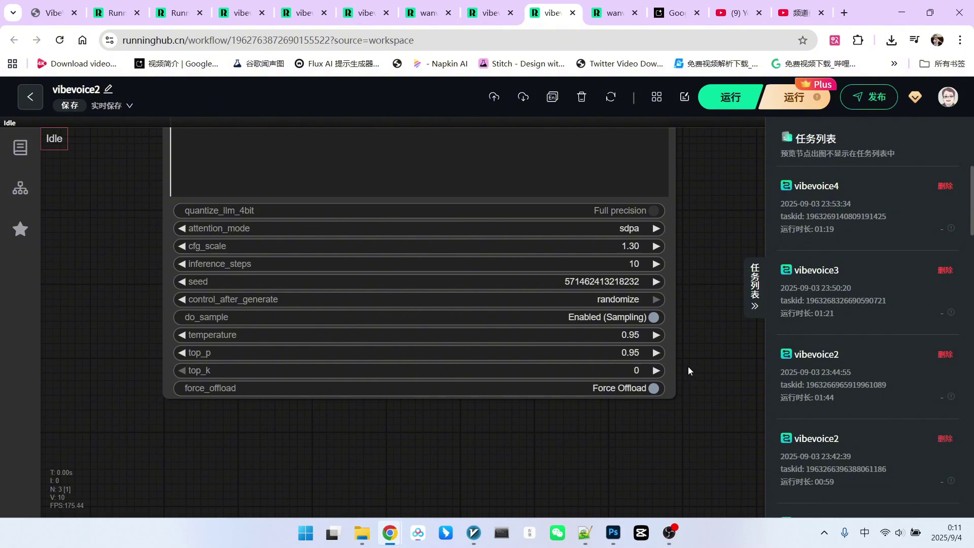
pyautogui.scroll(-2, 639, 360)
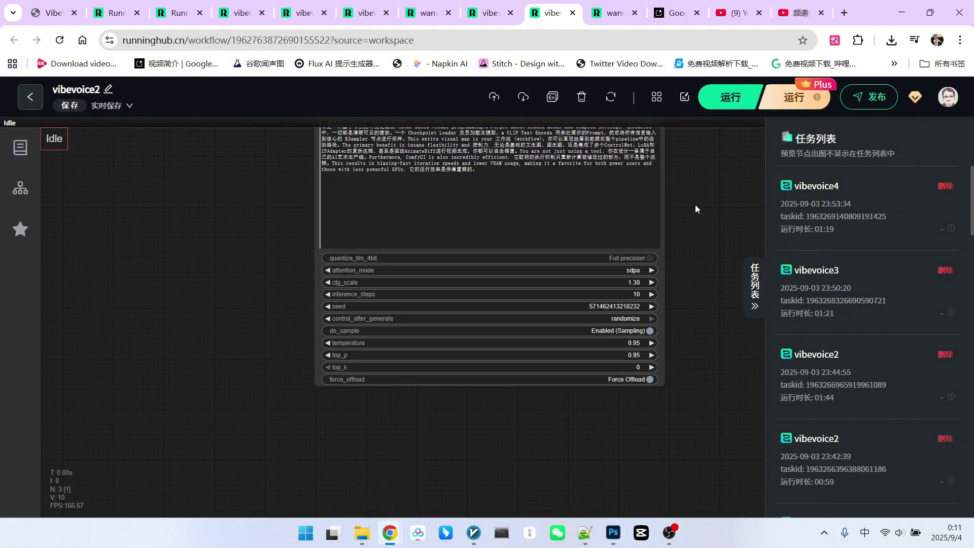
pyautogui.scroll(-1, 702, 181)
pyautogui.scroll(2, 639, 323)
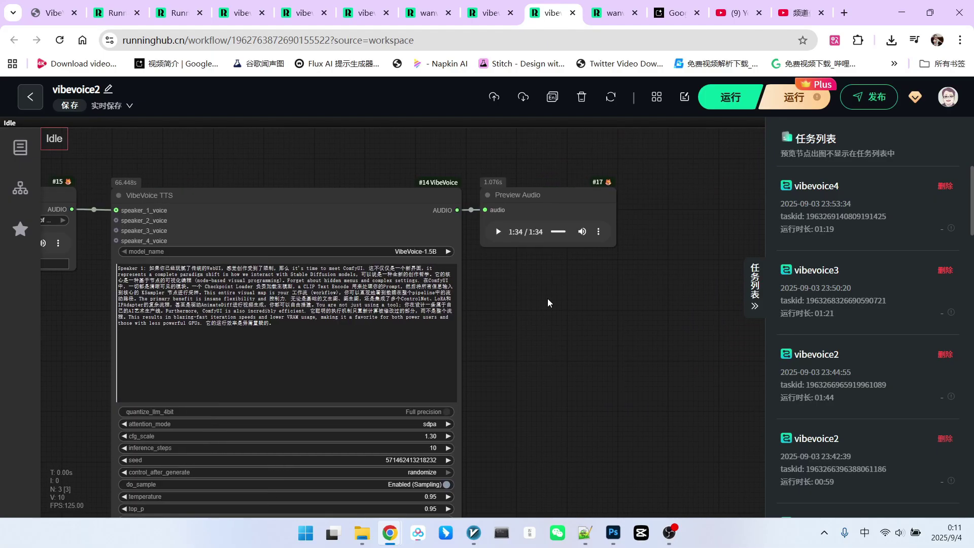
pyautogui.scroll(3, 547, 299)
pyautogui.hscroll(-3, 570, 336)
pyautogui.hscroll(-3, 674, 325)
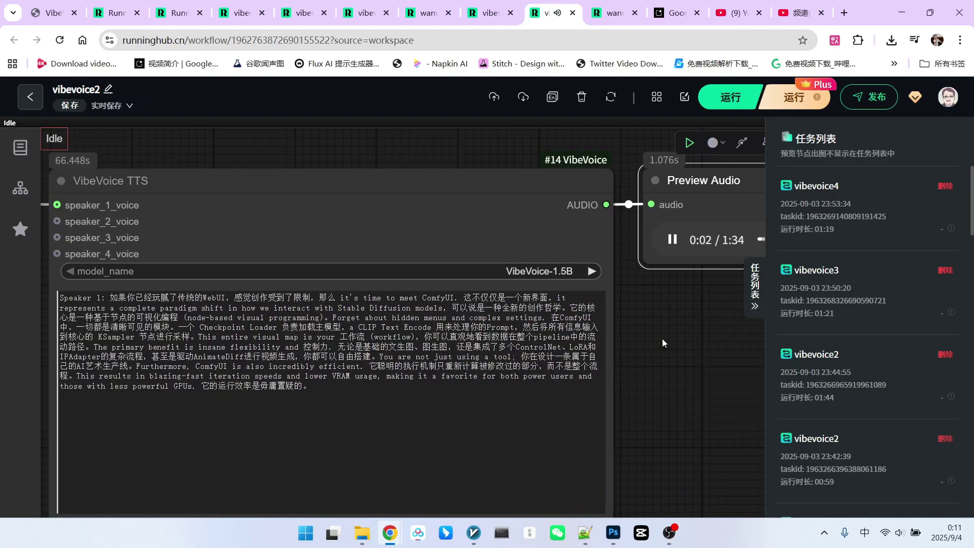
pyautogui.scroll(-2, 659, 342)
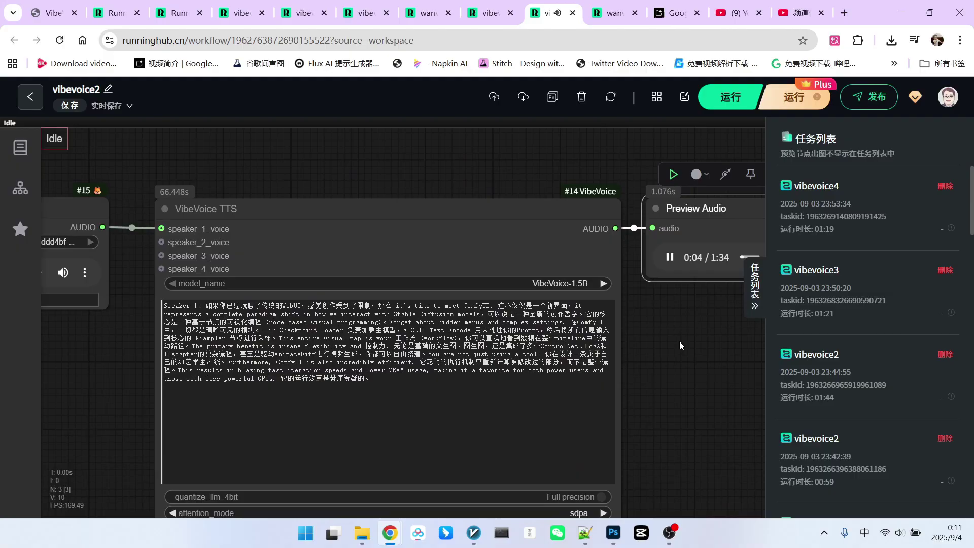
pyautogui.scroll(-1, 679, 341)
# Recentre the canvas during playback and pause the generated dialogue at 0:15.
pyautogui.moveTo(680, 340); pyautogui.dragTo(614, 330)
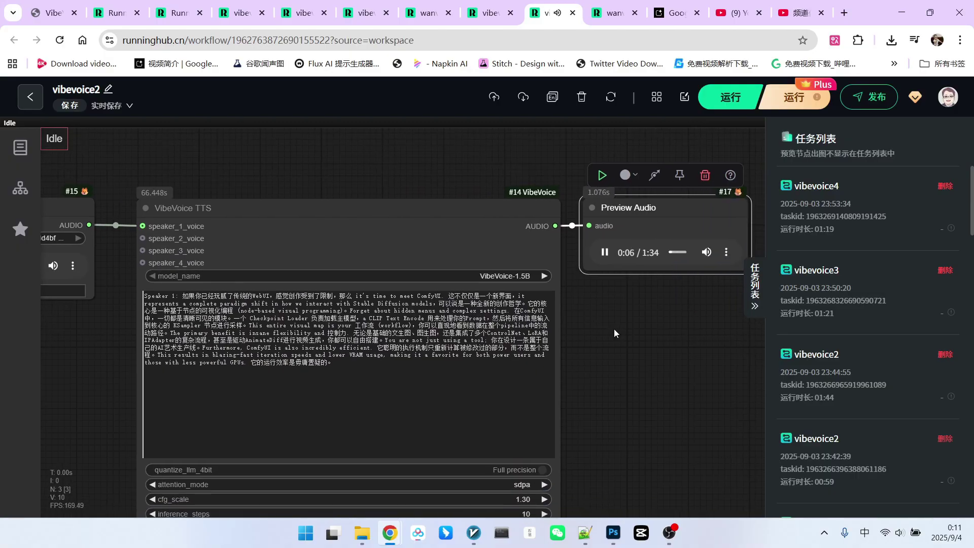
pyautogui.click(604, 255)
pyautogui.scroll(-1, 618, 313)
pyautogui.scroll(-1, 620, 308)
pyautogui.scroll(1, 622, 305)
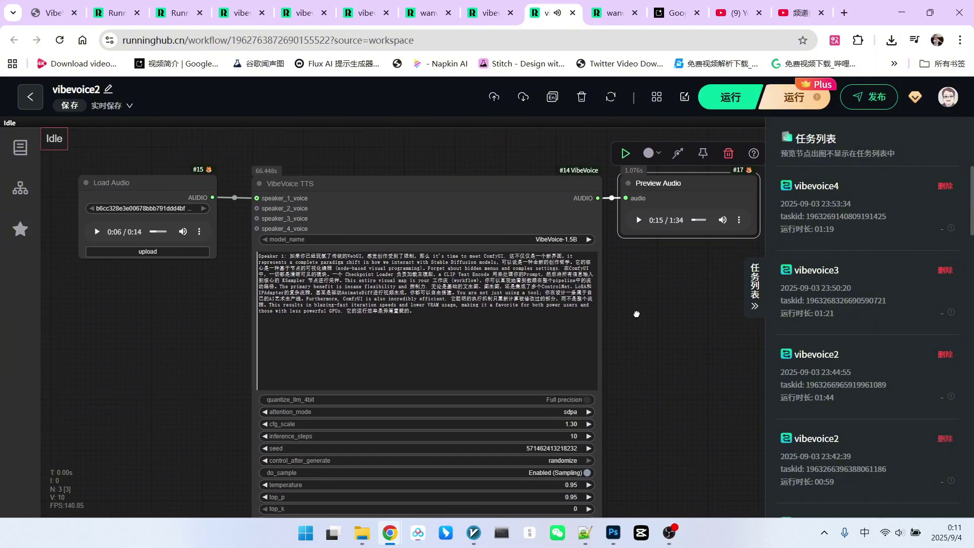
pyautogui.scroll(2, 211, 315)
pyautogui.scroll(2, 624, 229)
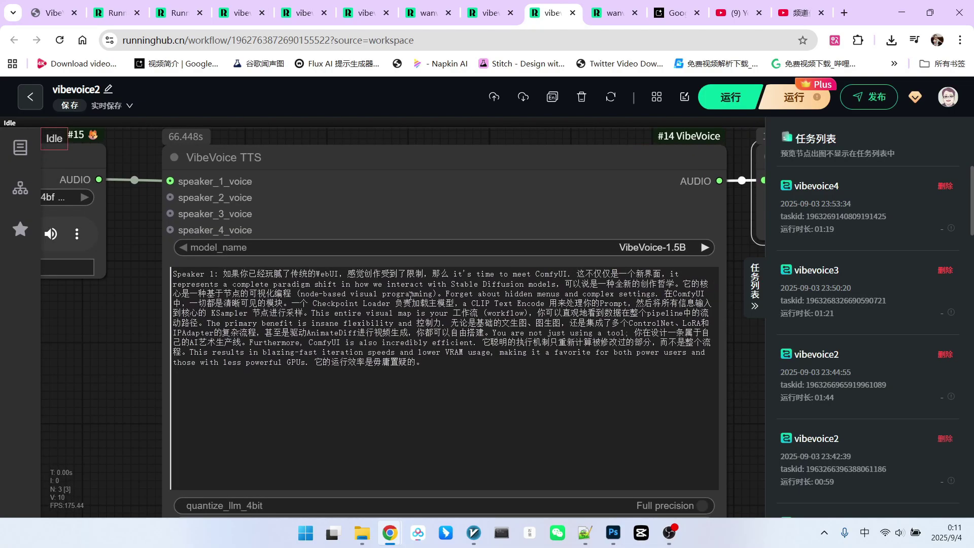
# Highlight 'it's time to meet ComfyUI', the first Chinese sentence and the full script in turn.
pyautogui.moveTo(459, 271); pyautogui.dragTo(586, 272)
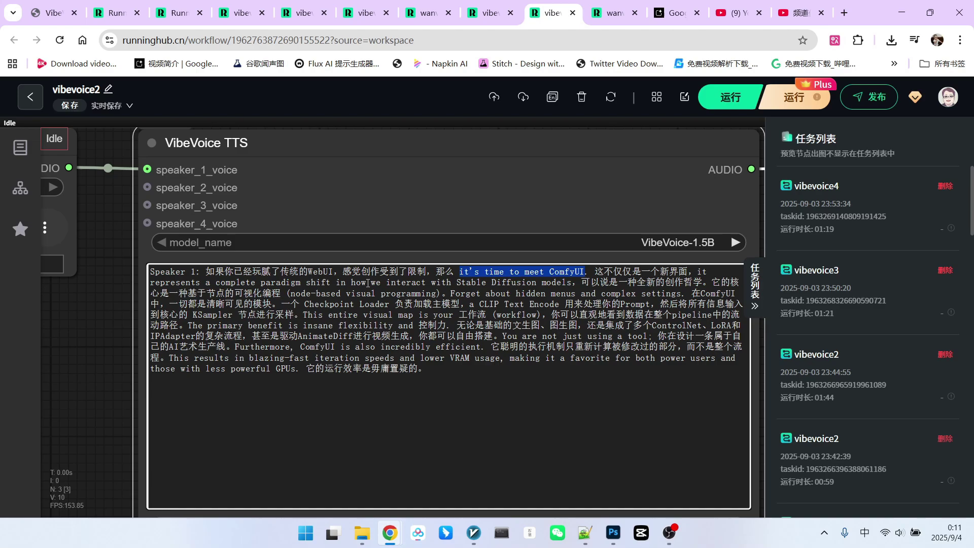
pyautogui.scroll(-2, 369, 282)
pyautogui.scroll(1, 144, 311)
pyautogui.scroll(1, 470, 262)
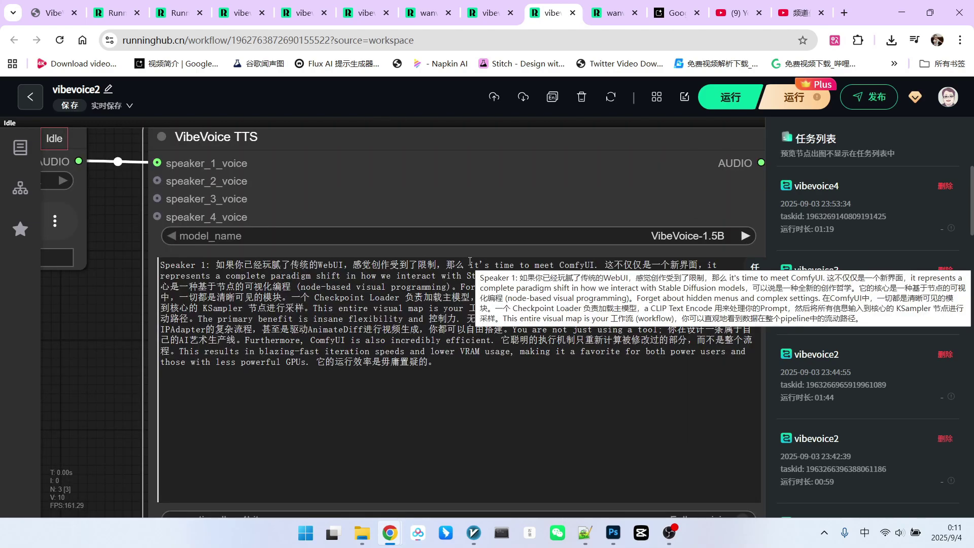
pyautogui.moveTo(470, 261); pyautogui.dragTo(587, 265)
pyautogui.click(466, 287)
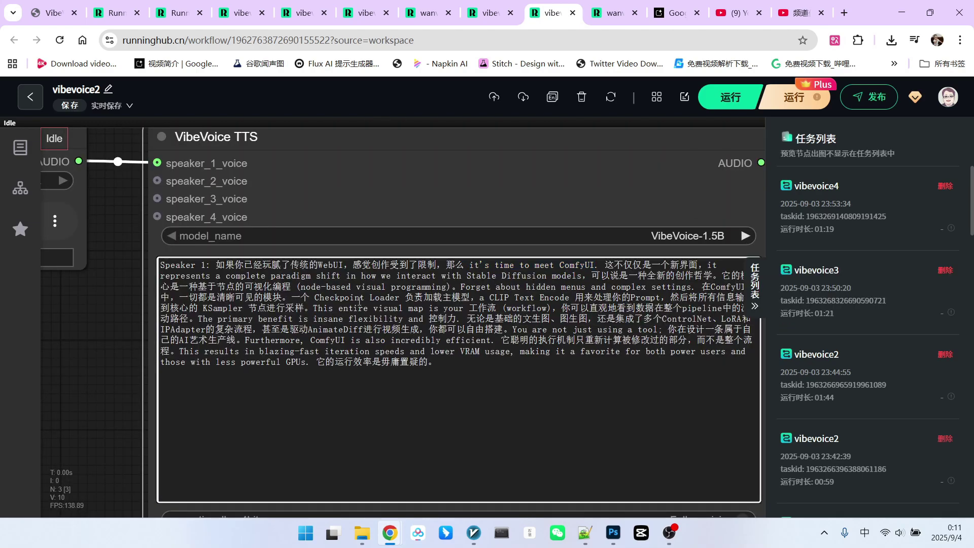
pyautogui.scroll(-1, 360, 301)
pyautogui.scroll(-1, 296, 294)
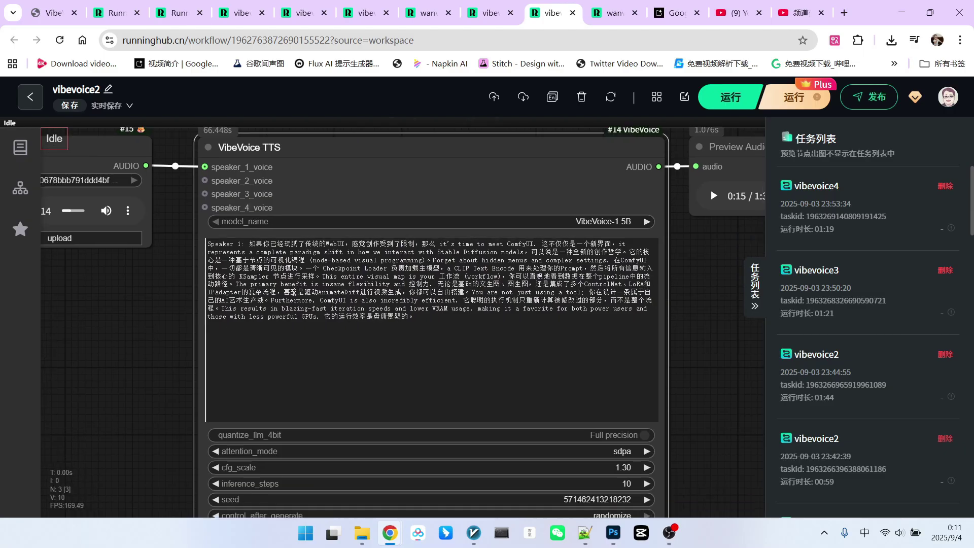
pyautogui.moveTo(256, 244); pyautogui.dragTo(391, 243)
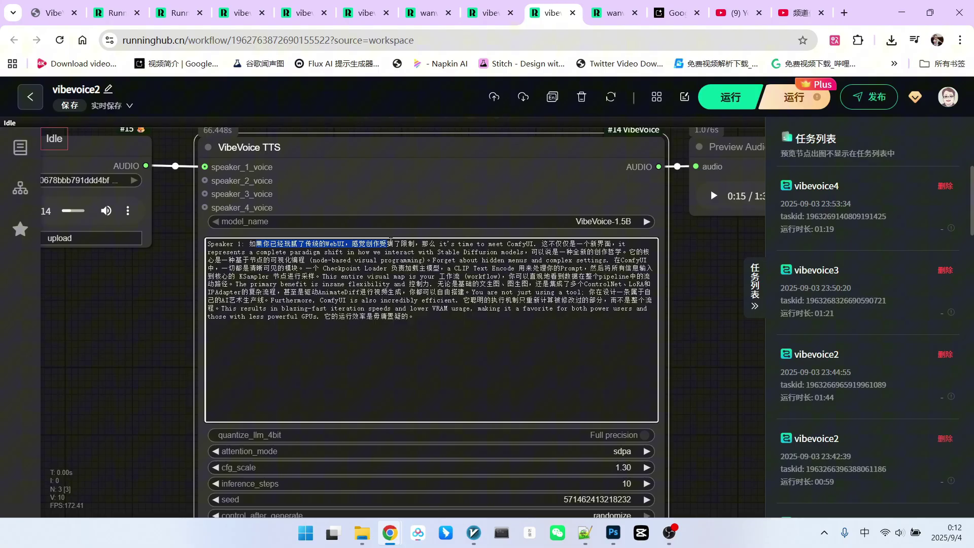
pyautogui.scroll(-1, 373, 301)
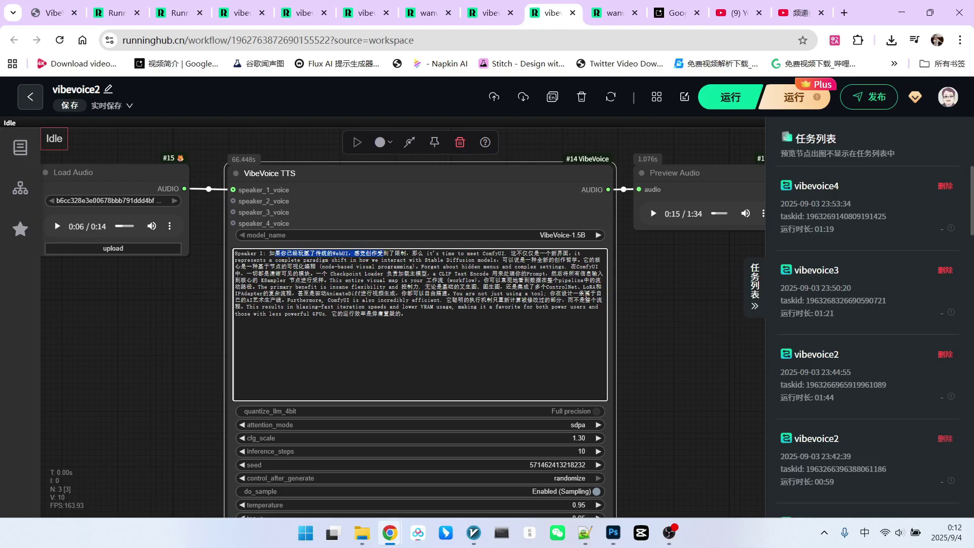
pyautogui.scroll(1, 332, 283)
pyautogui.scroll(1, 332, 283)
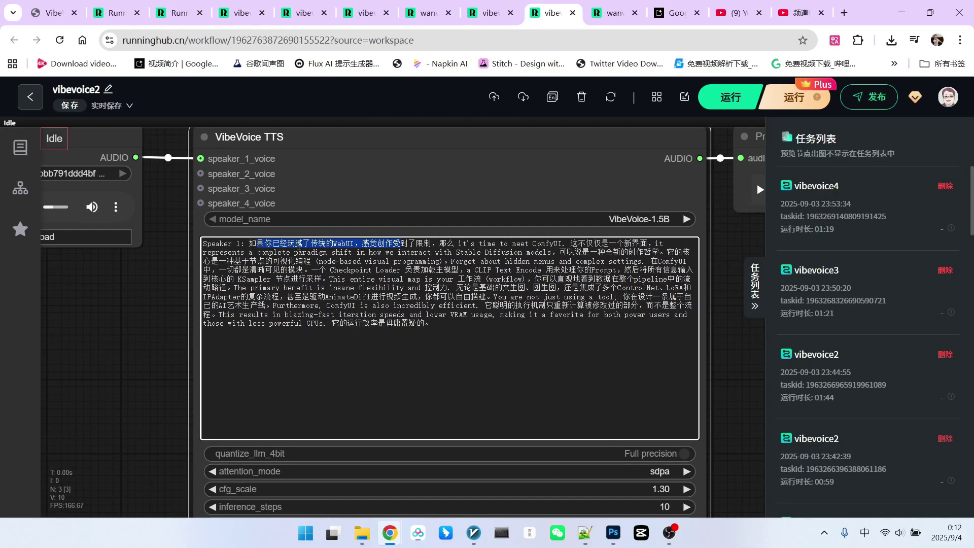
pyautogui.moveTo(248, 242); pyautogui.dragTo(507, 329)
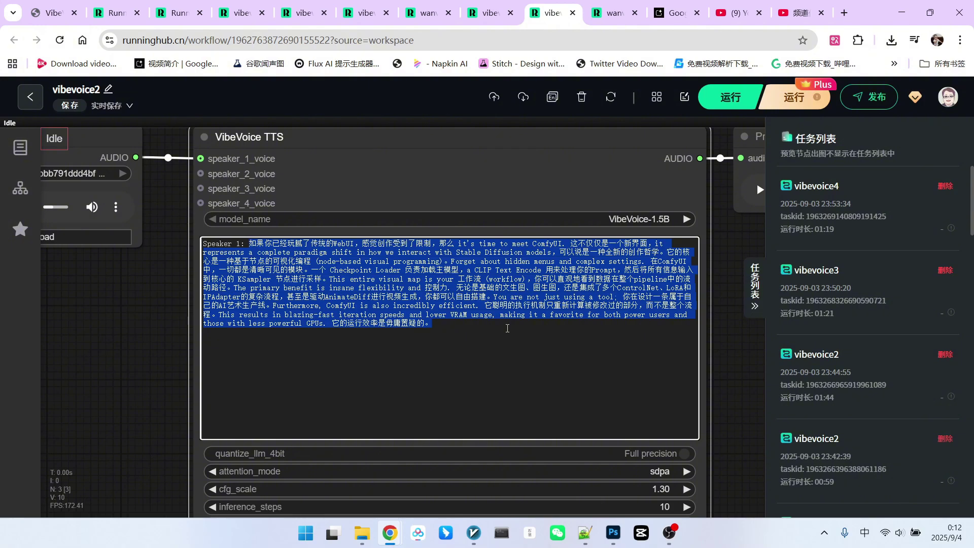
pyautogui.click(456, 304)
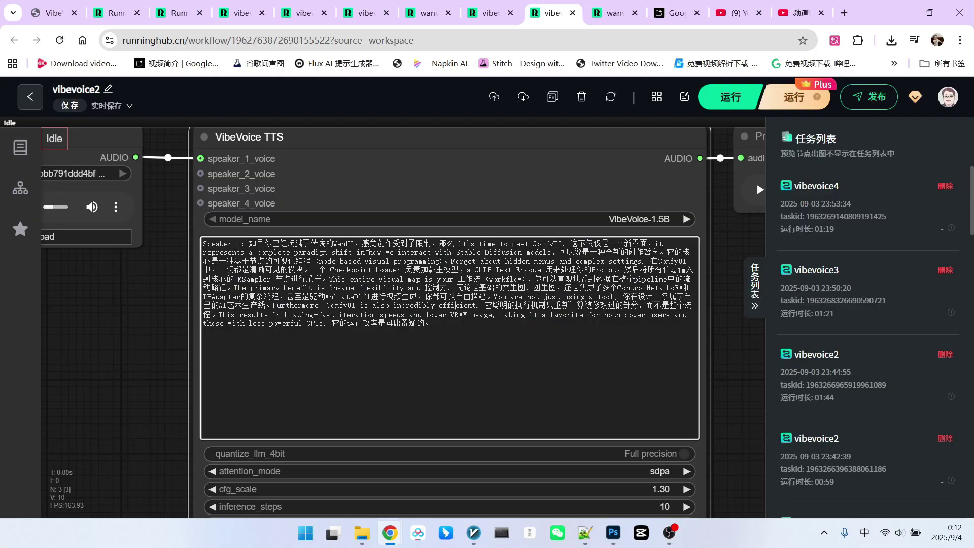
pyautogui.moveTo(367, 251); pyautogui.dragTo(438, 324)
pyautogui.click(511, 279)
pyautogui.scroll(-3, 519, 278)
pyautogui.scroll(-3, 140, 230)
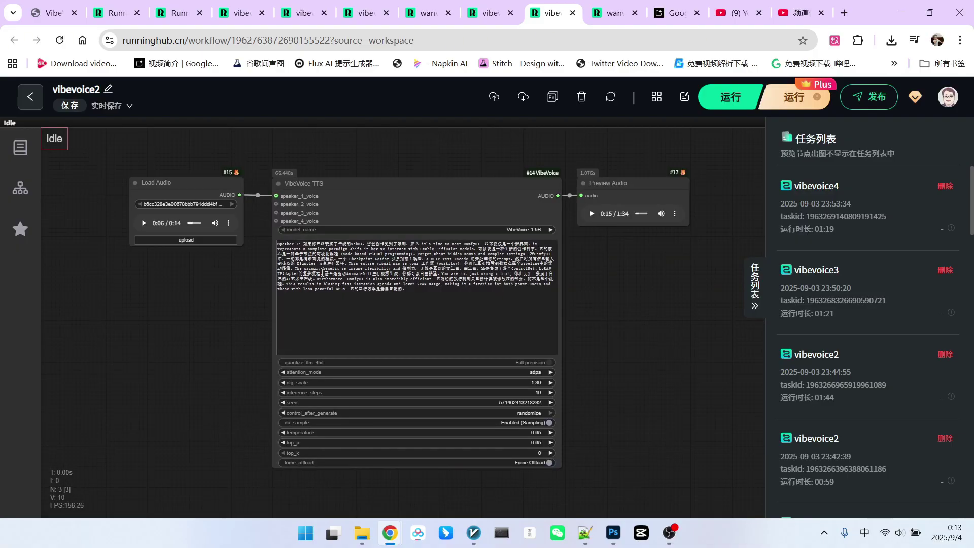
# Switch to the vibevoice1 workflow and play its 10-second reference clip to 0:06.
pyautogui.click(506, 21)
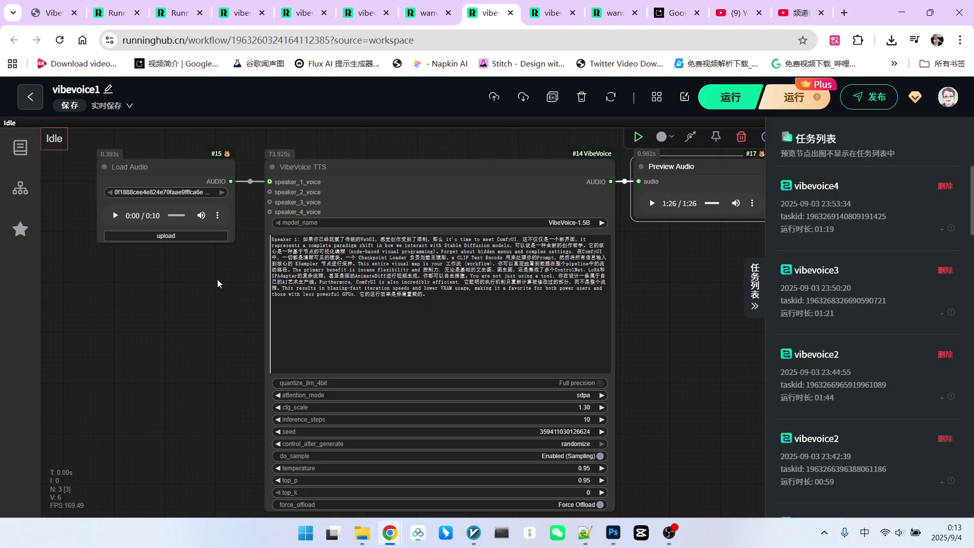
pyautogui.scroll(4, 216, 279)
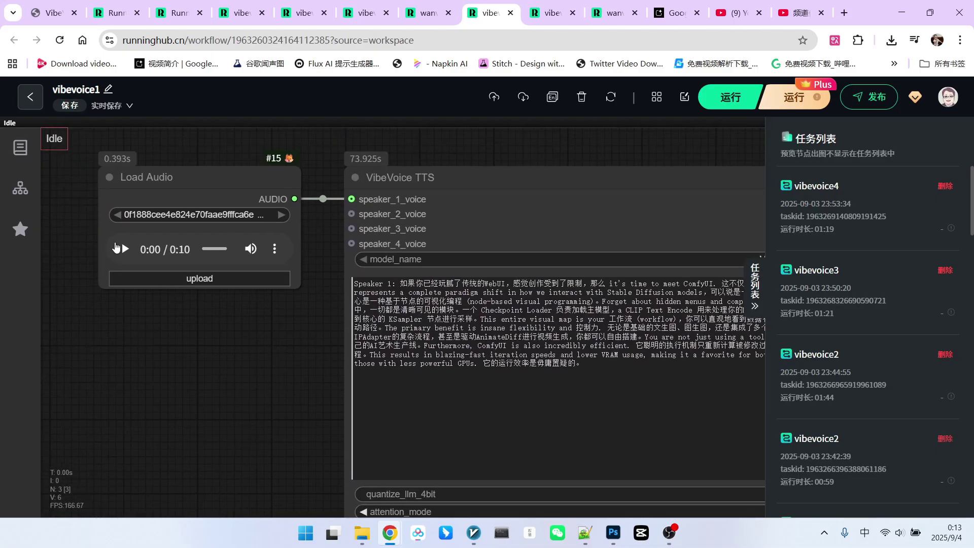
pyautogui.scroll(2, 90, 240)
pyautogui.scroll(1, 90, 240)
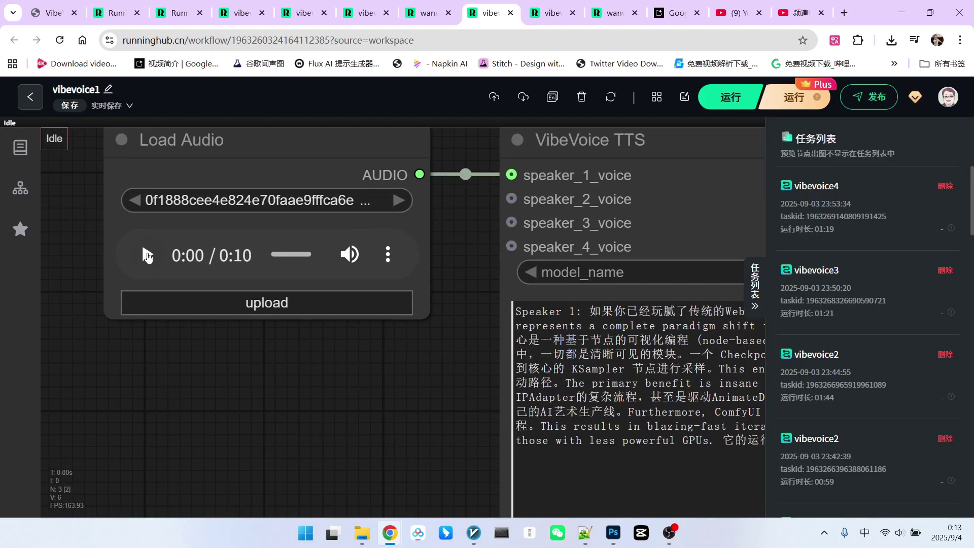
pyautogui.click(147, 256)
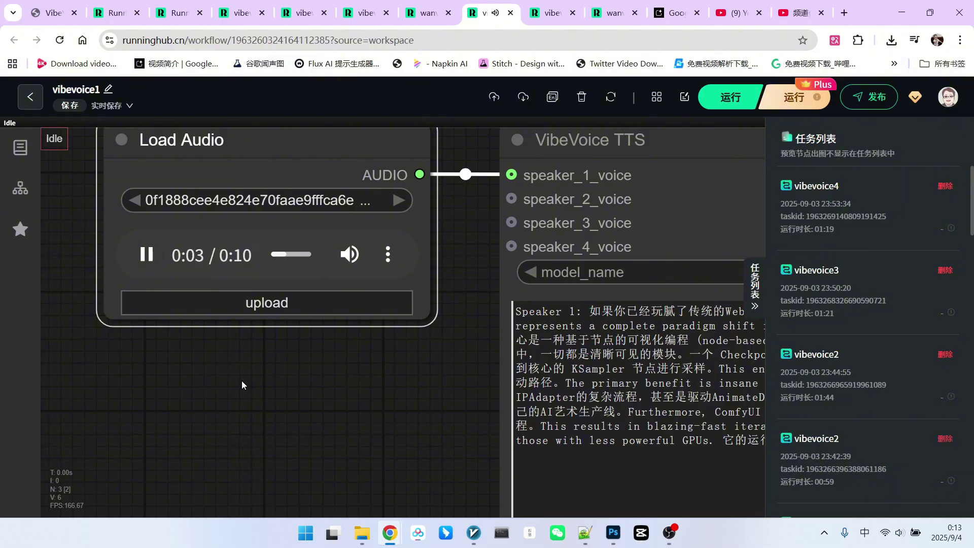
pyautogui.click(145, 255)
pyautogui.scroll(-3, 232, 346)
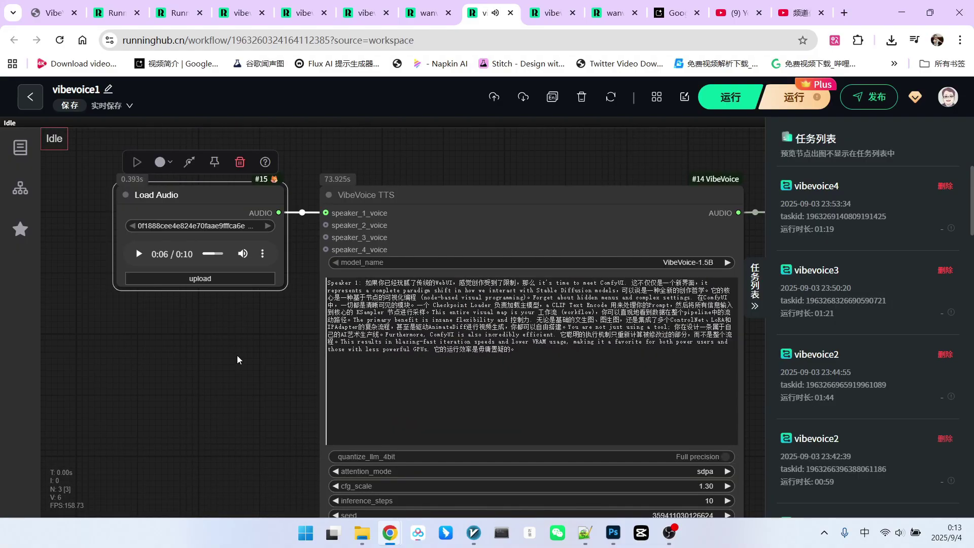
pyautogui.scroll(-3, 236, 320)
pyautogui.hscroll(2, 241, 299)
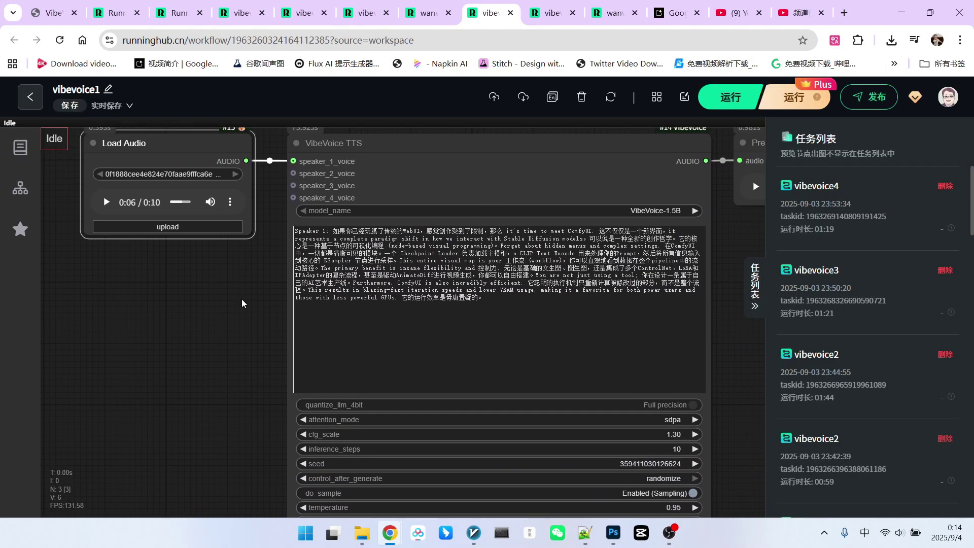
pyautogui.scroll(3, 241, 300)
pyautogui.hscroll(-2, 501, 342)
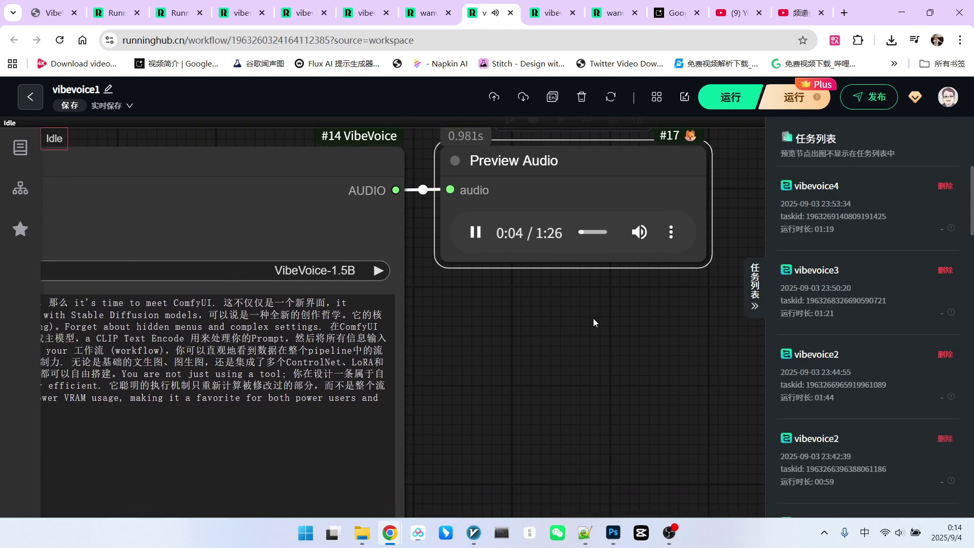
pyautogui.scroll(-1, 594, 319)
pyautogui.scroll(-1, 593, 318)
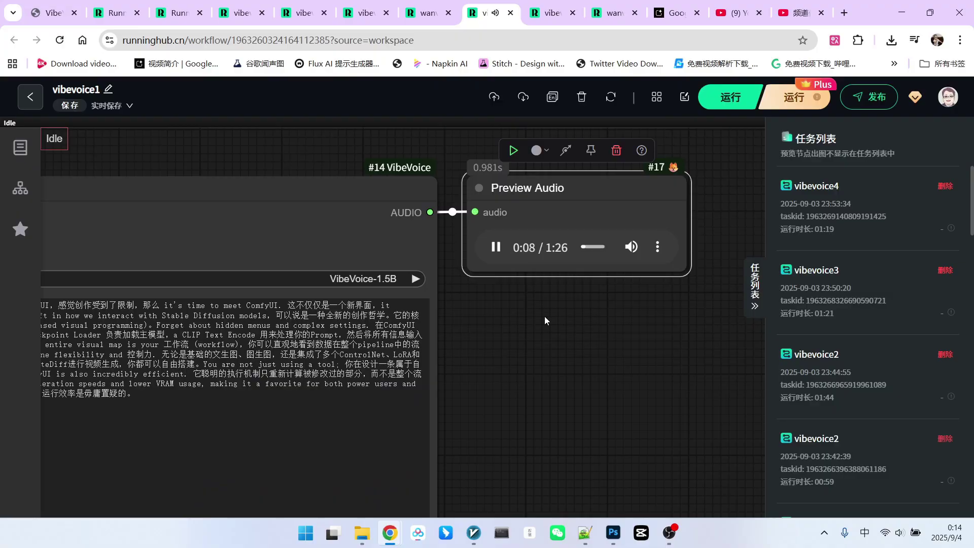
pyautogui.moveTo(451, 331); pyautogui.dragTo(620, 307)
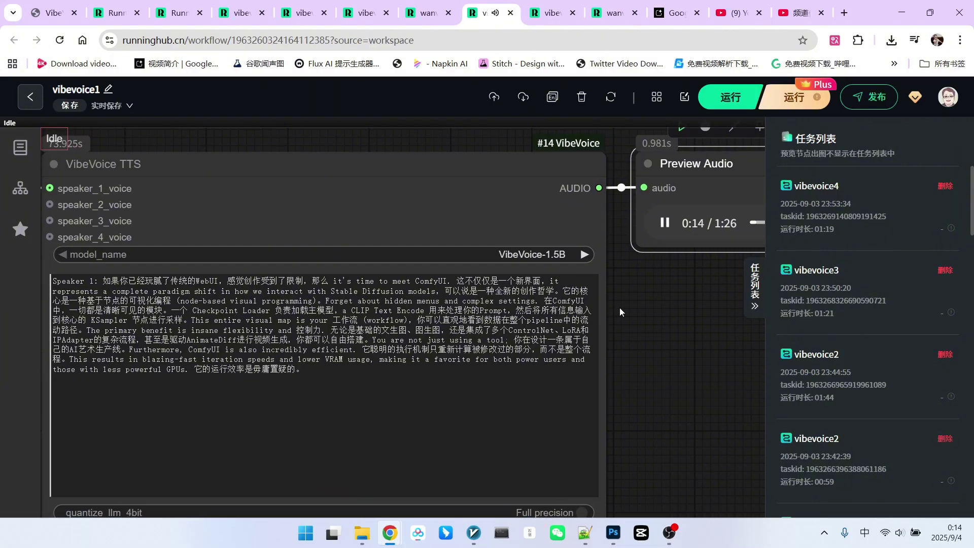
pyautogui.scroll(-1, 661, 214)
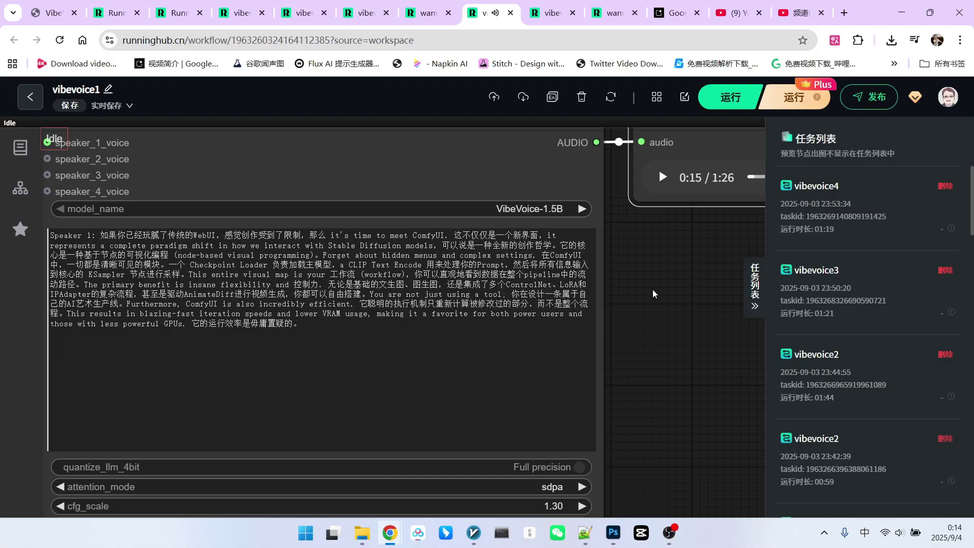
pyautogui.scroll(-3, 655, 292)
pyautogui.scroll(3, 220, 267)
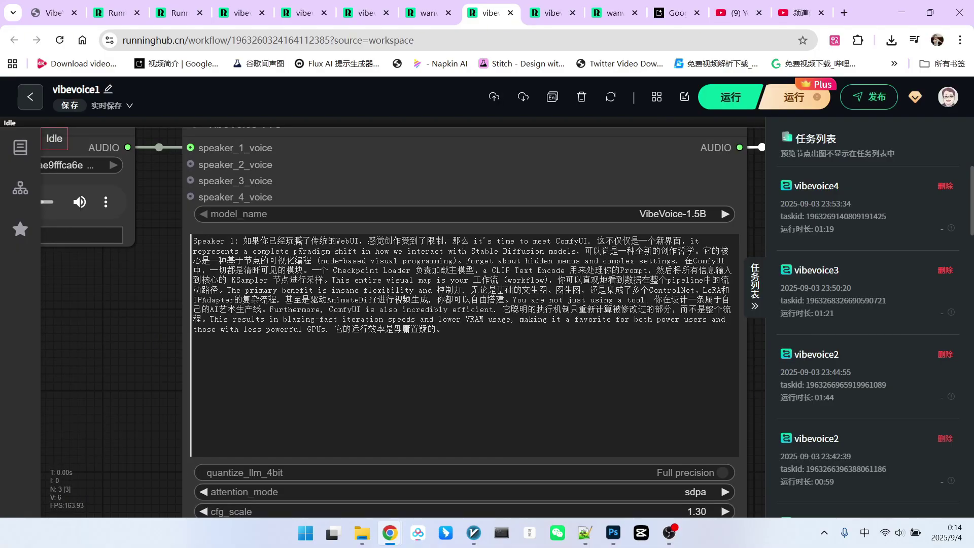
pyautogui.scroll(-1, 148, 348)
pyautogui.scroll(-1, 149, 348)
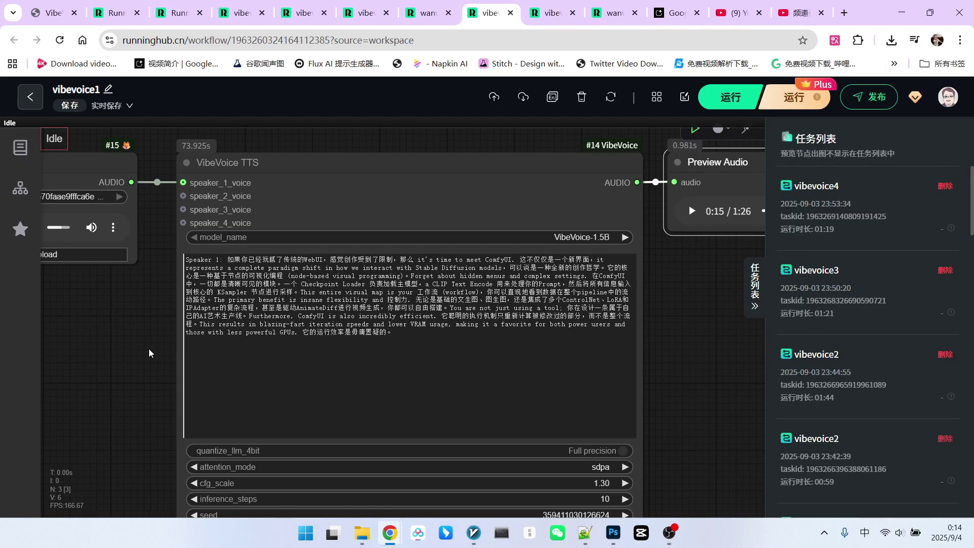
pyautogui.moveTo(133, 335); pyautogui.dragTo(160, 338)
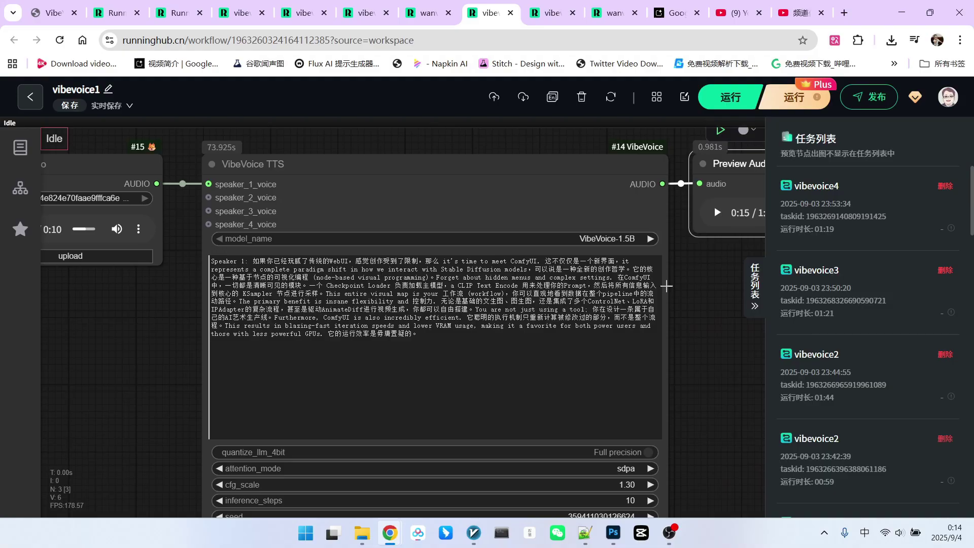
pyautogui.scroll(-1, 686, 287)
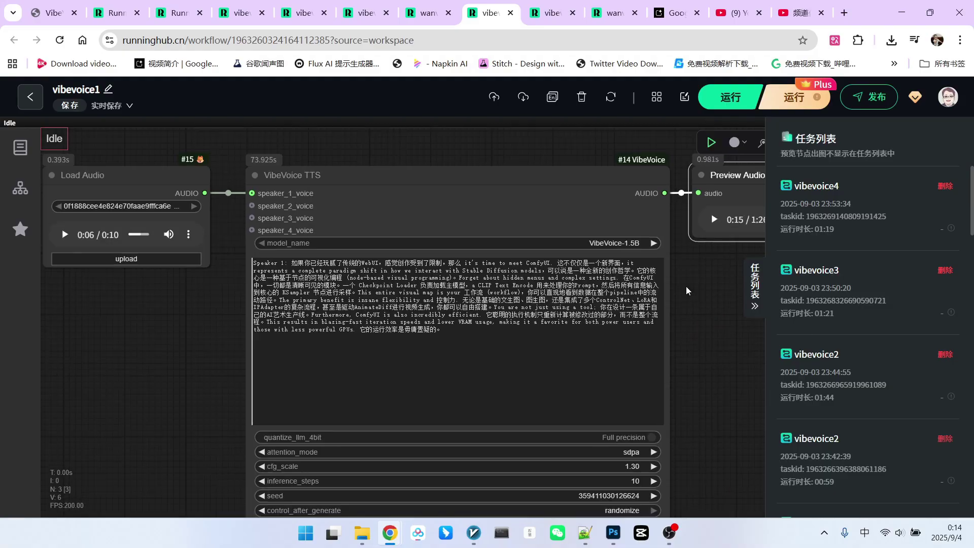
pyautogui.scroll(-1, 685, 287)
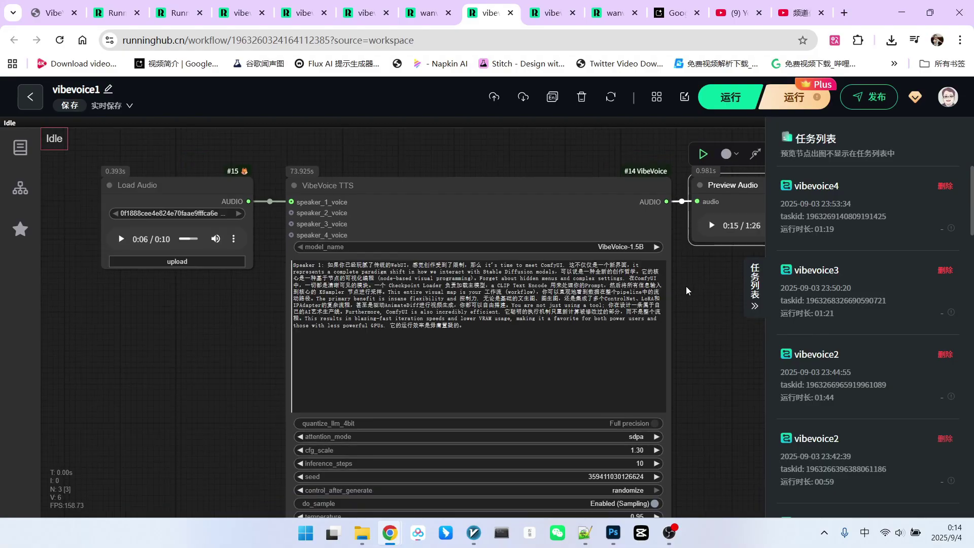
pyautogui.scroll(2, 686, 286)
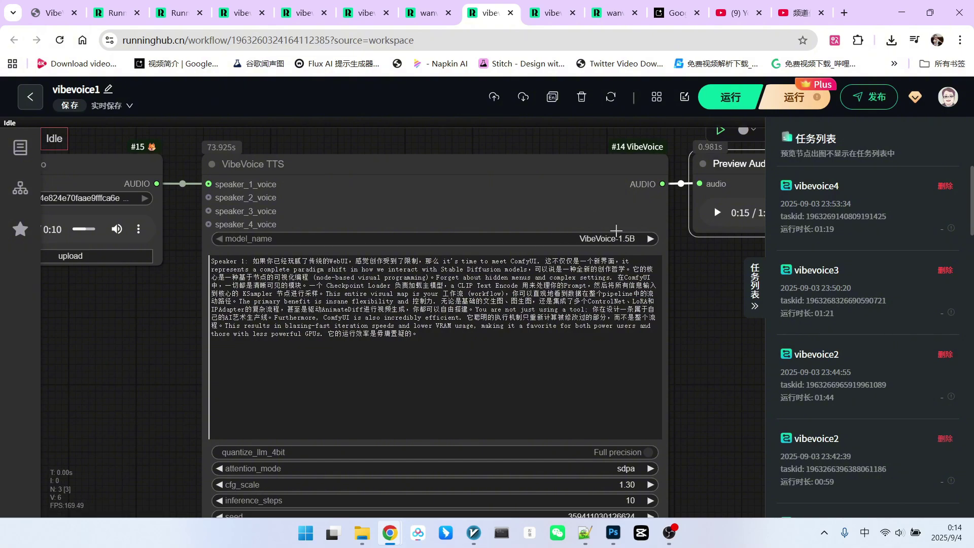
# Switch to vibevoice2, play and pause the first reference clip, then play the second.
pyautogui.hotkey('ctrl', 'pageup')
pyautogui.hotkey('ctrl', 'pageup')
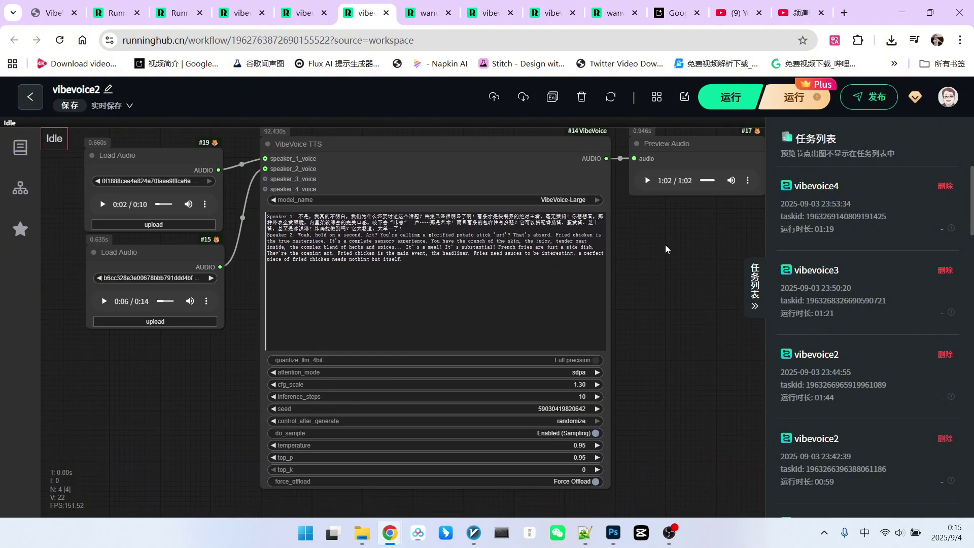
pyautogui.scroll(1, 273, 238)
pyautogui.scroll(2, 334, 233)
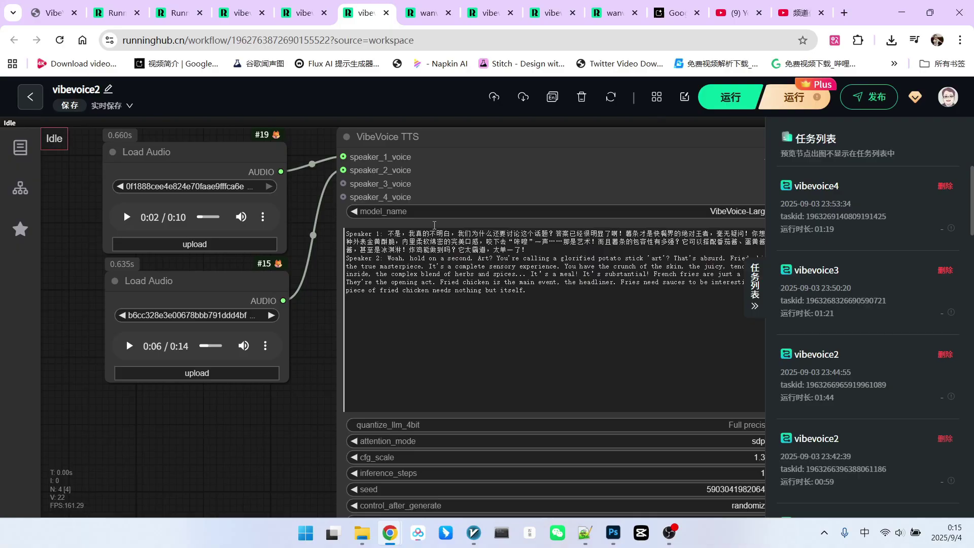
pyautogui.moveTo(309, 283); pyautogui.dragTo(326, 299)
pyautogui.click(145, 232)
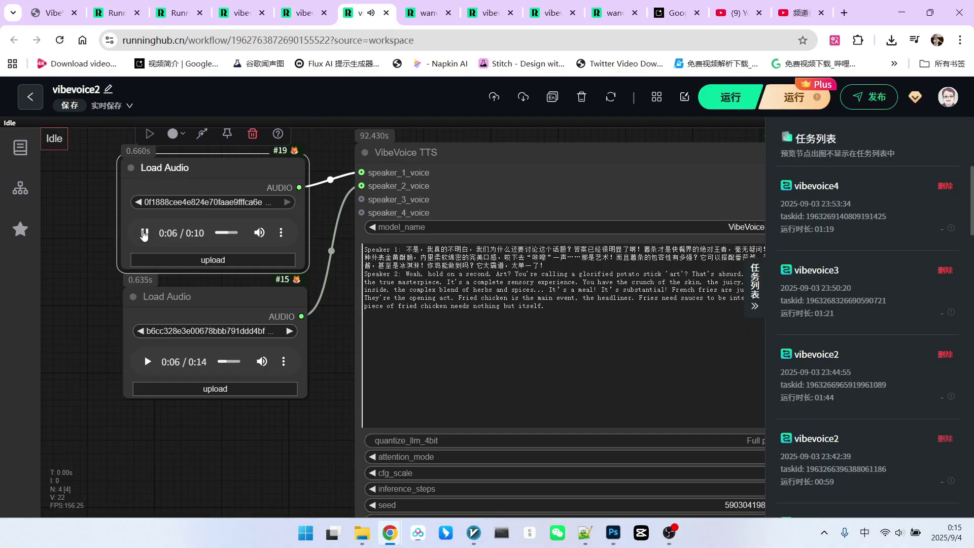
pyautogui.click(143, 234)
pyautogui.click(148, 362)
pyautogui.scroll(2, 108, 355)
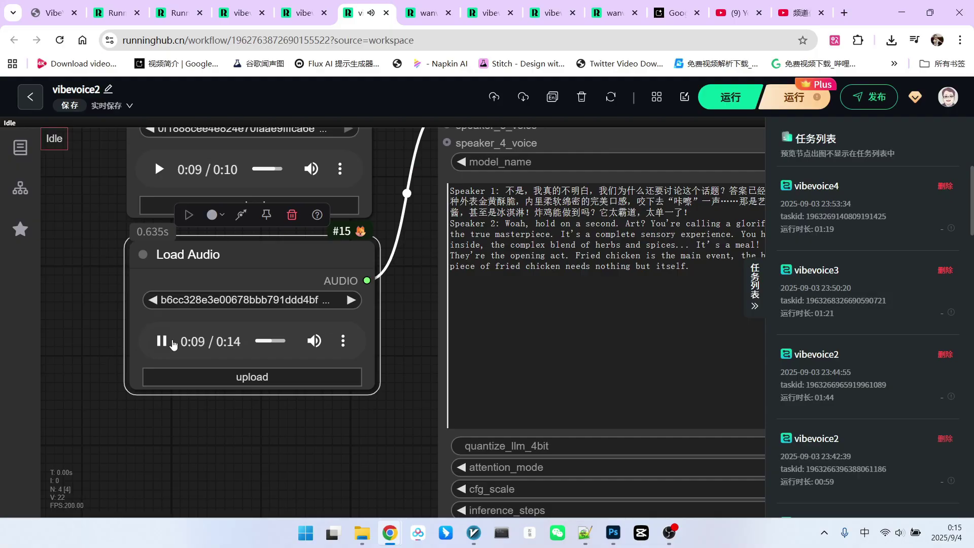
pyautogui.scroll(-3, 164, 341)
pyautogui.scroll(1, 251, 229)
pyautogui.scroll(1, 251, 228)
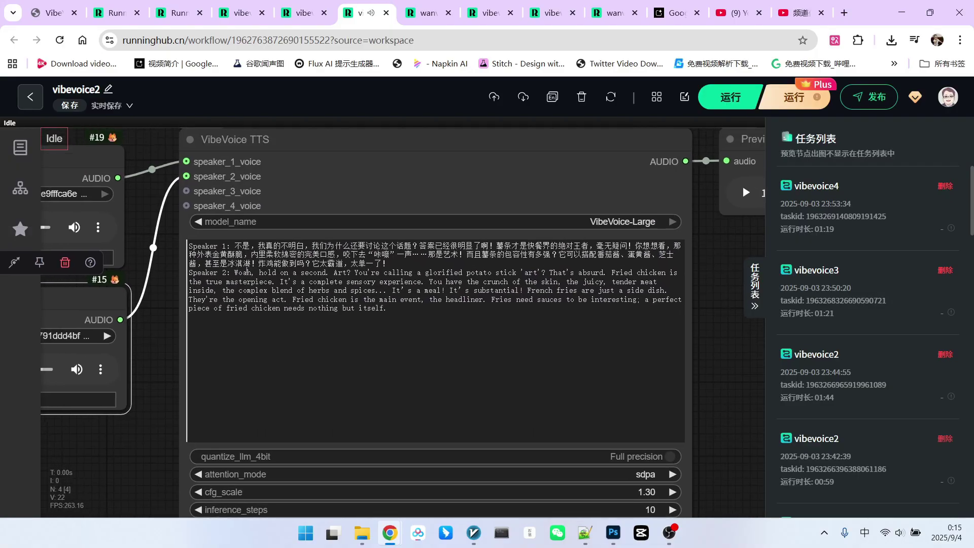
pyautogui.scroll(1, 252, 229)
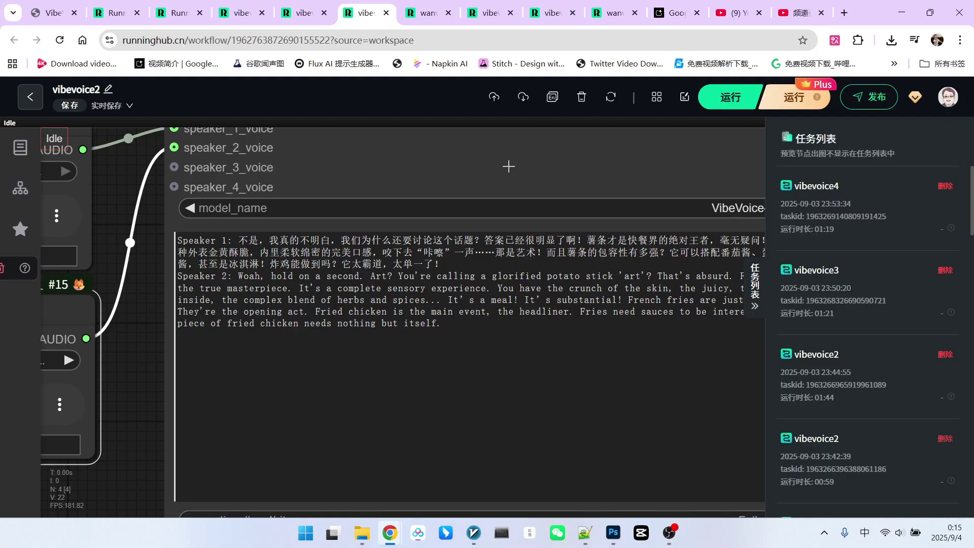
# Highlight Speaker 1's Chinese lines and Speaker 2's English lines in the script.
pyautogui.moveTo(237, 242); pyautogui.dragTo(455, 268)
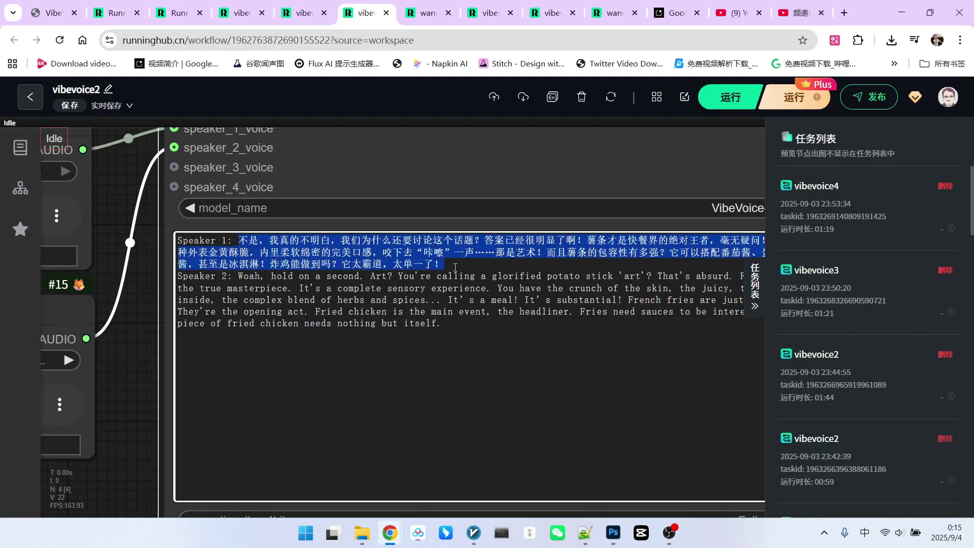
pyautogui.moveTo(235, 276); pyautogui.dragTo(486, 322)
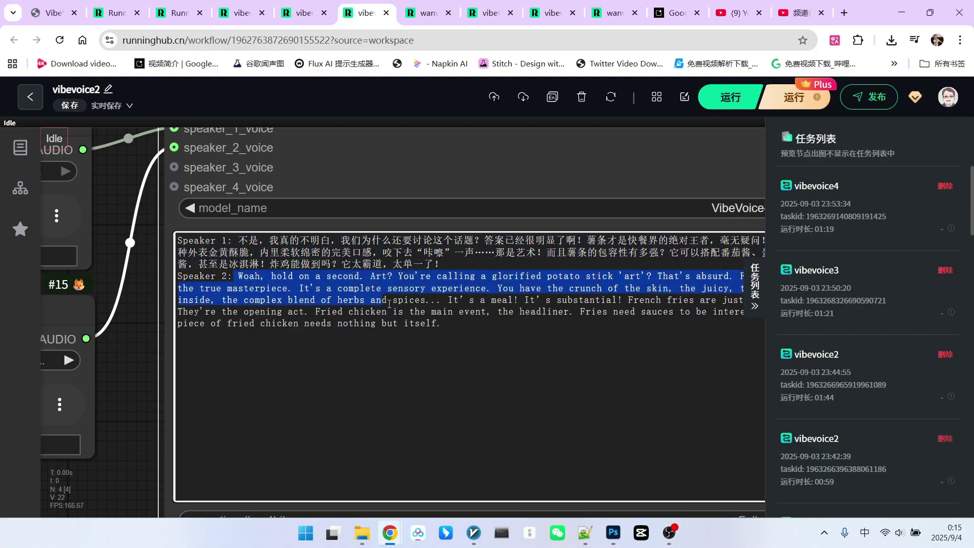
pyautogui.scroll(-3, 486, 321)
pyautogui.scroll(2, 169, 286)
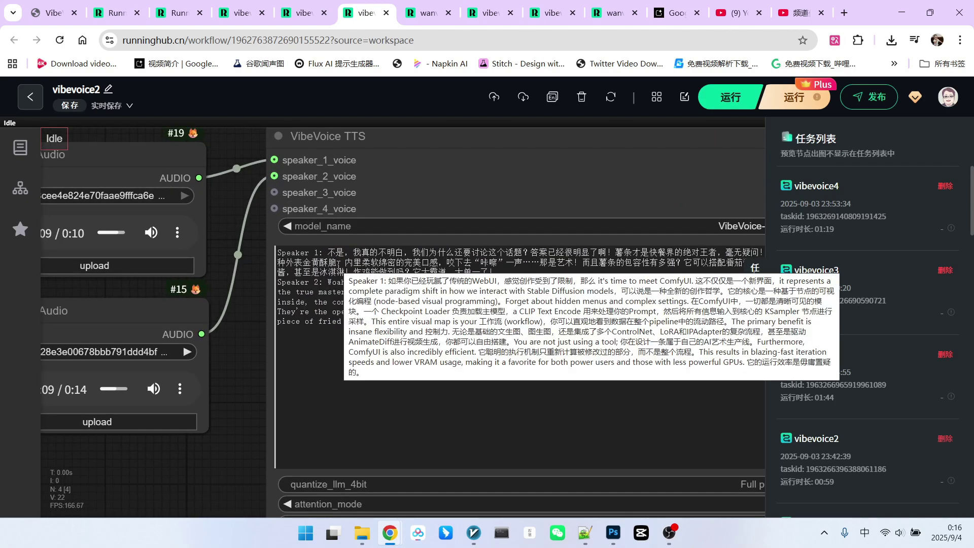
pyautogui.moveTo(239, 312); pyautogui.dragTo(113, 298)
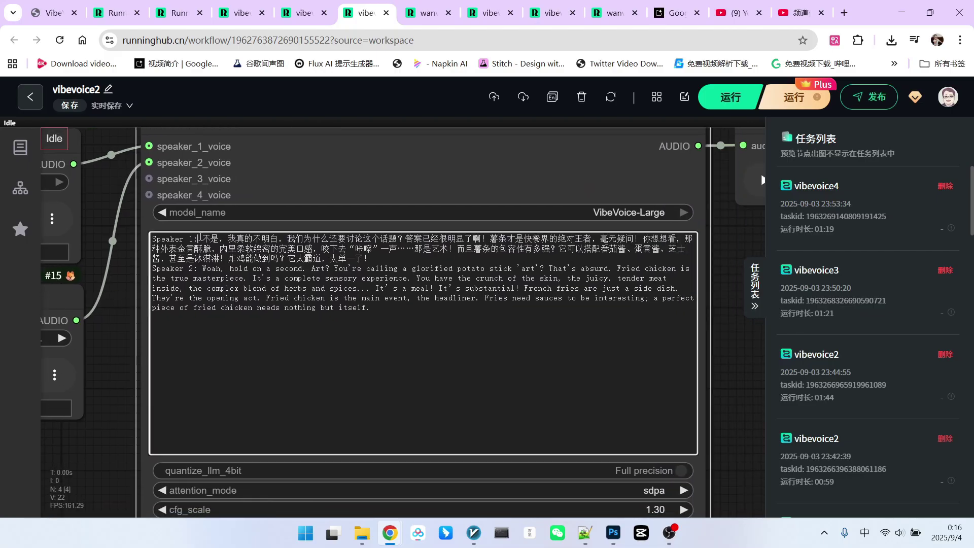
pyautogui.moveTo(200, 237); pyautogui.dragTo(373, 259)
pyautogui.click(401, 259)
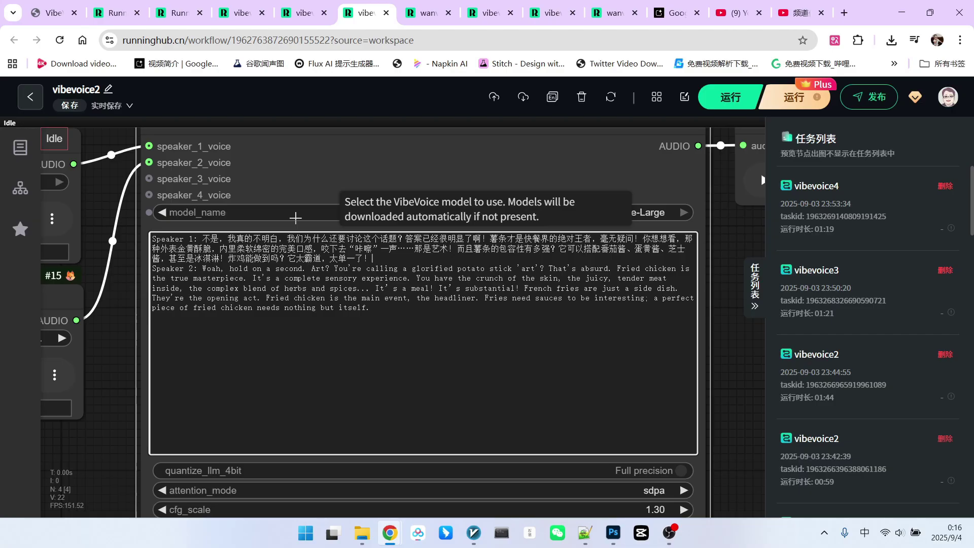
pyautogui.scroll(-2, 656, 334)
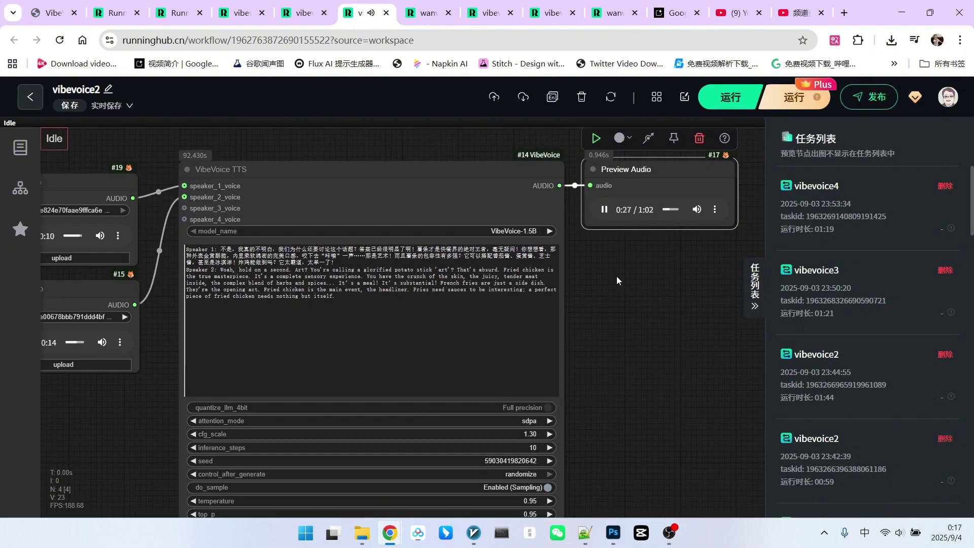
pyautogui.scroll(1, 616, 279)
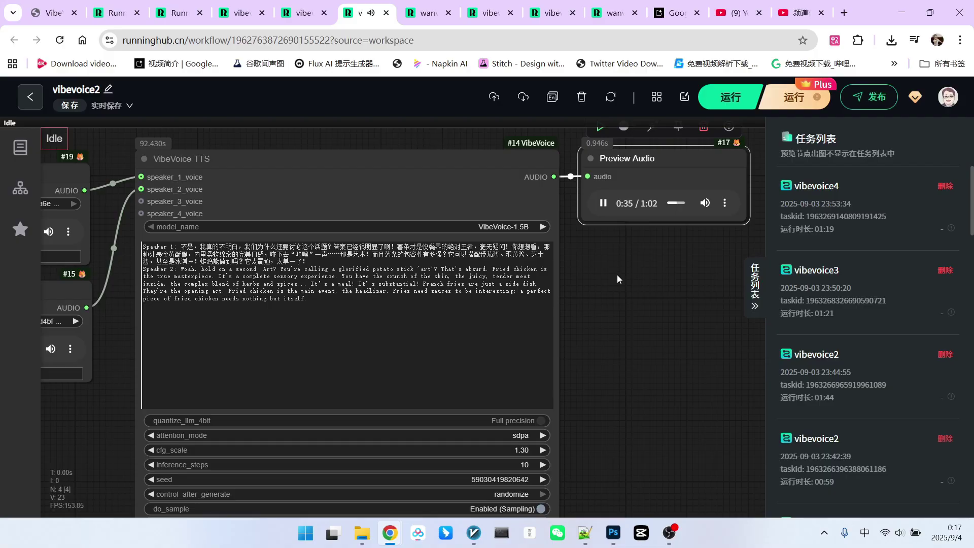
# Pause the vibevoice2 two-speaker dialogue playback at 0:37.
pyautogui.click(601, 204)
pyautogui.scroll(-2, 609, 229)
pyautogui.scroll(2, 533, 259)
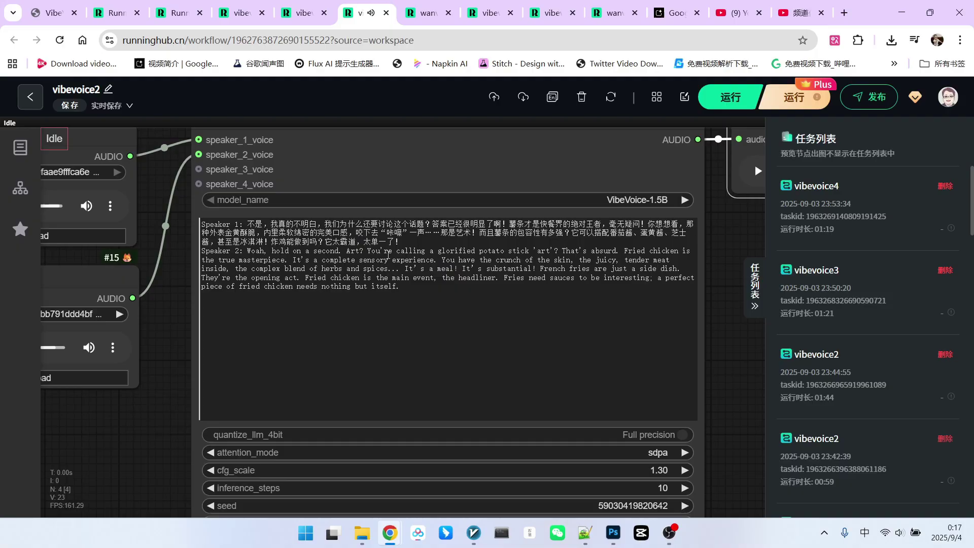
pyautogui.scroll(2, 482, 248)
pyautogui.scroll(1, 482, 248)
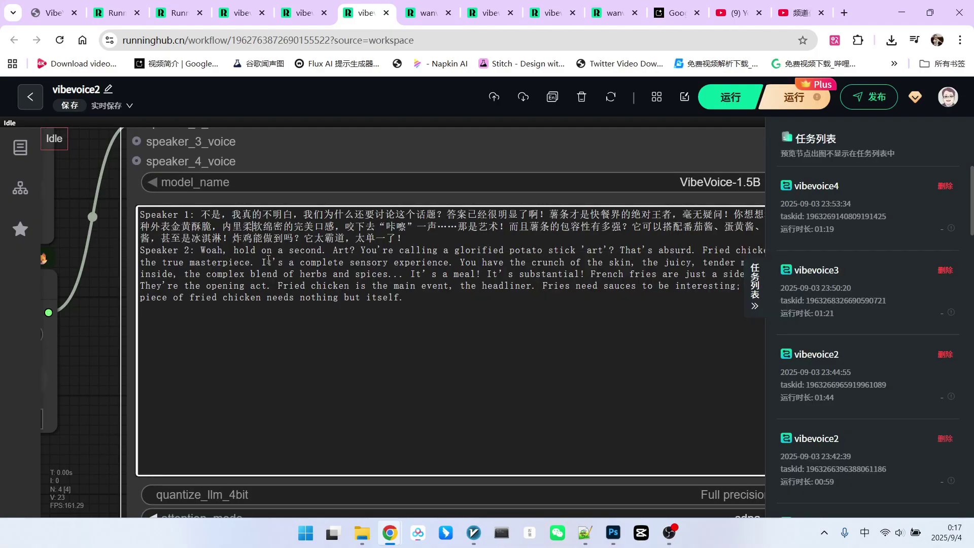
pyautogui.scroll(-1, 454, 280)
pyautogui.scroll(-2, 454, 280)
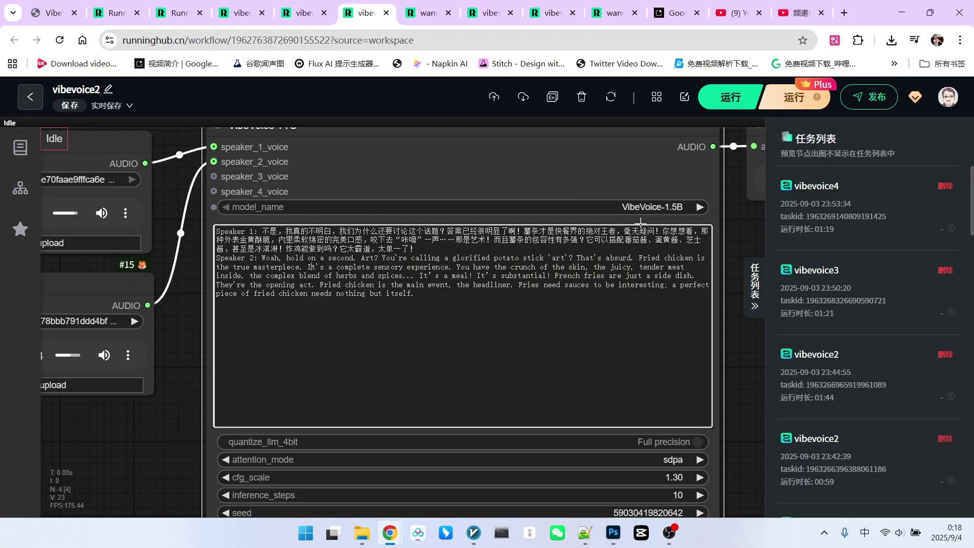
# Switch to vibevoice3, play both reference voice samples, and bring the generated dialogue into view.
pyautogui.click(308, 17)
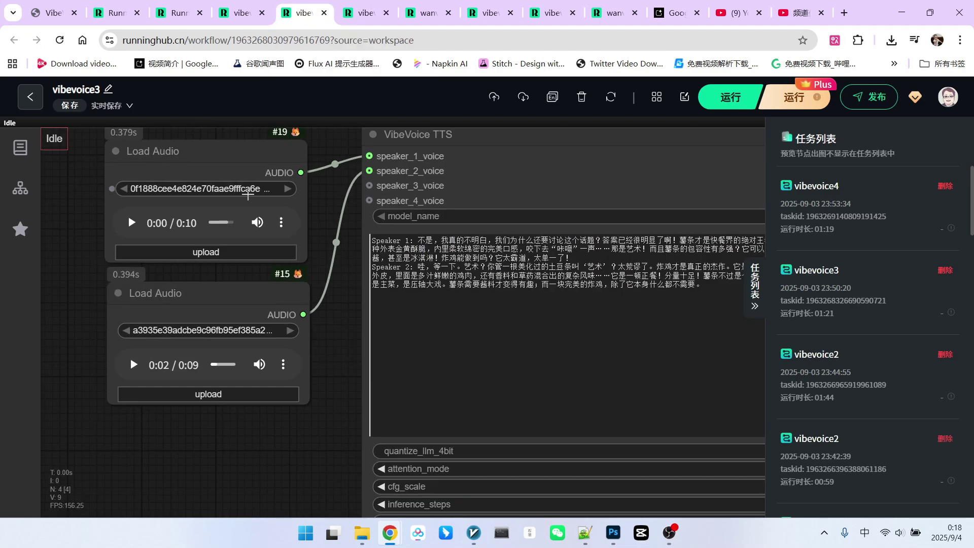
pyautogui.click(131, 223)
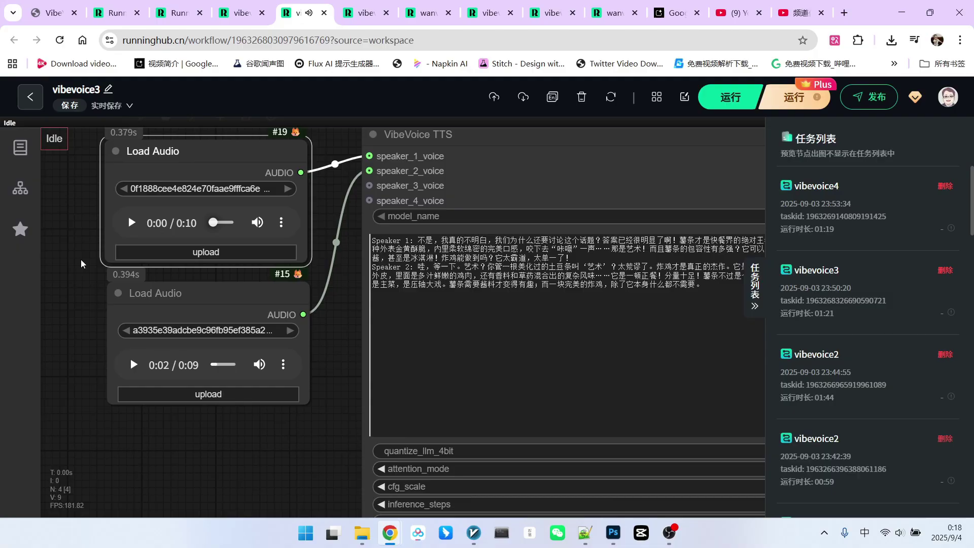
pyautogui.click(131, 223)
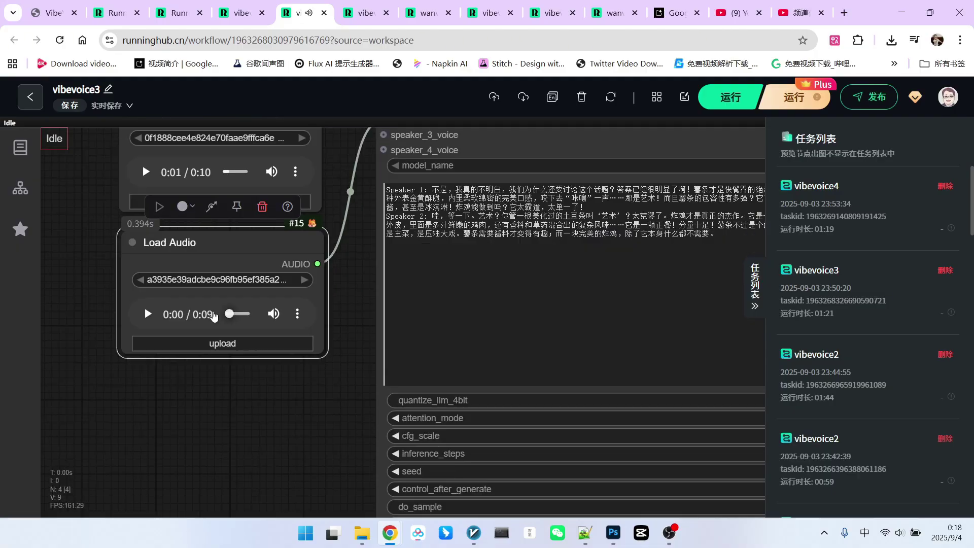
pyautogui.click(130, 314)
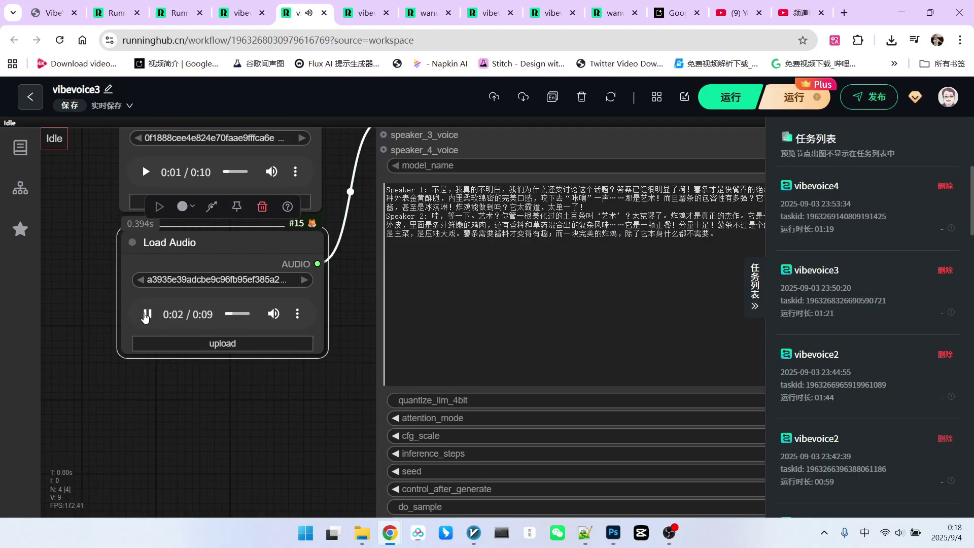
pyautogui.click(148, 313)
pyautogui.scroll(-2, 308, 359)
pyautogui.scroll(2, 400, 223)
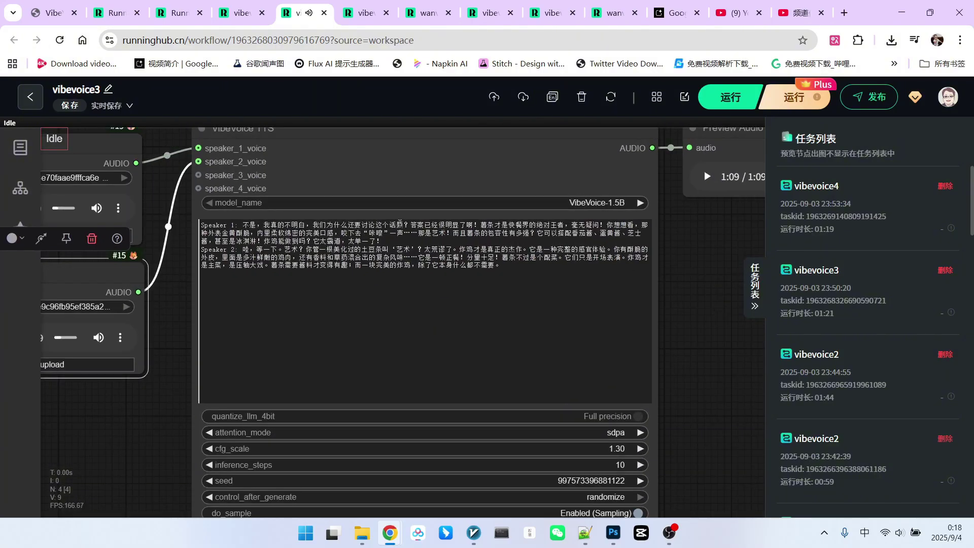
pyautogui.scroll(1, 581, 283)
pyautogui.moveTo(582, 284); pyautogui.dragTo(614, 307)
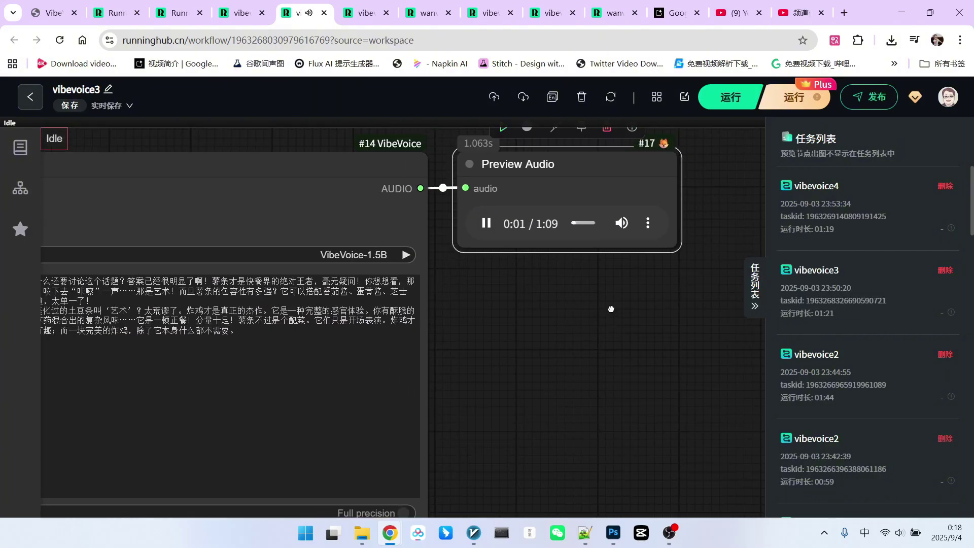
pyautogui.scroll(-1, 614, 306)
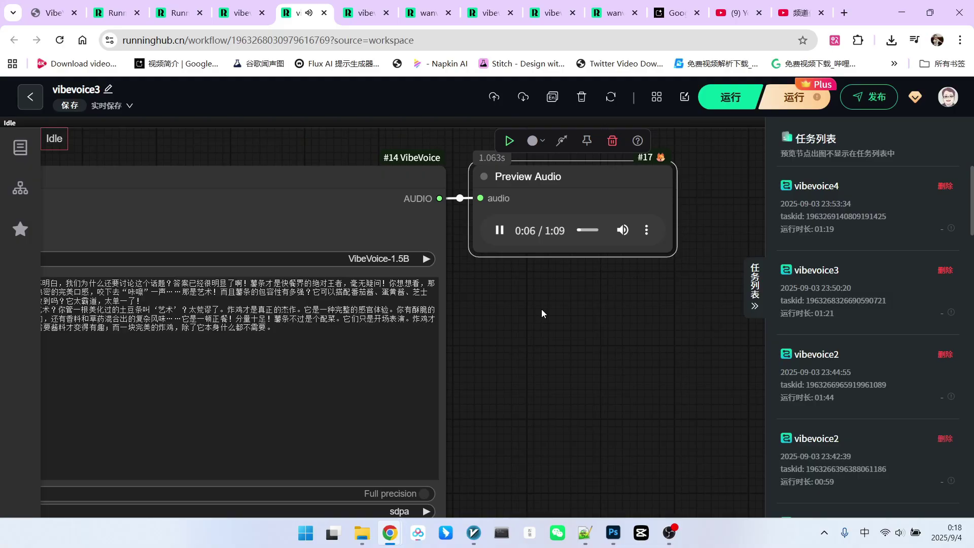
pyautogui.scroll(-1, 541, 309)
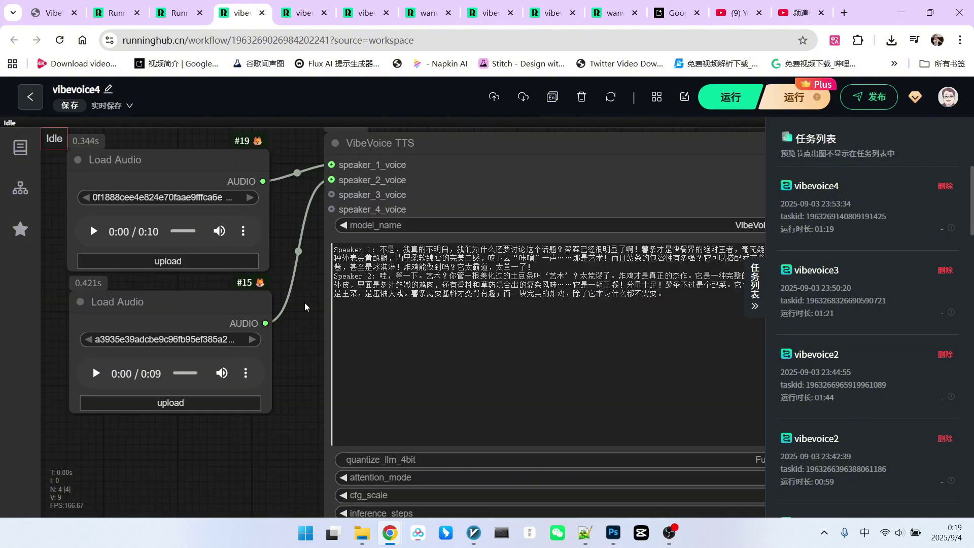
# Switch to vibevoice4, widen the Preview Audio node, and pan to the two voice loaders.
pyautogui.hotkey('ctrl', 'pageup')
pyautogui.scroll(-2, 304, 303)
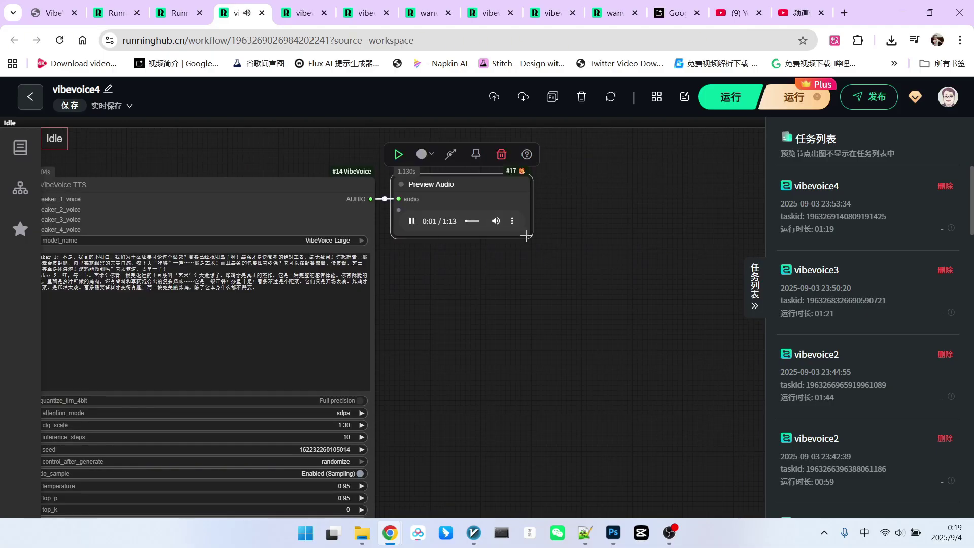
pyautogui.moveTo(530, 238); pyautogui.dragTo(599, 238)
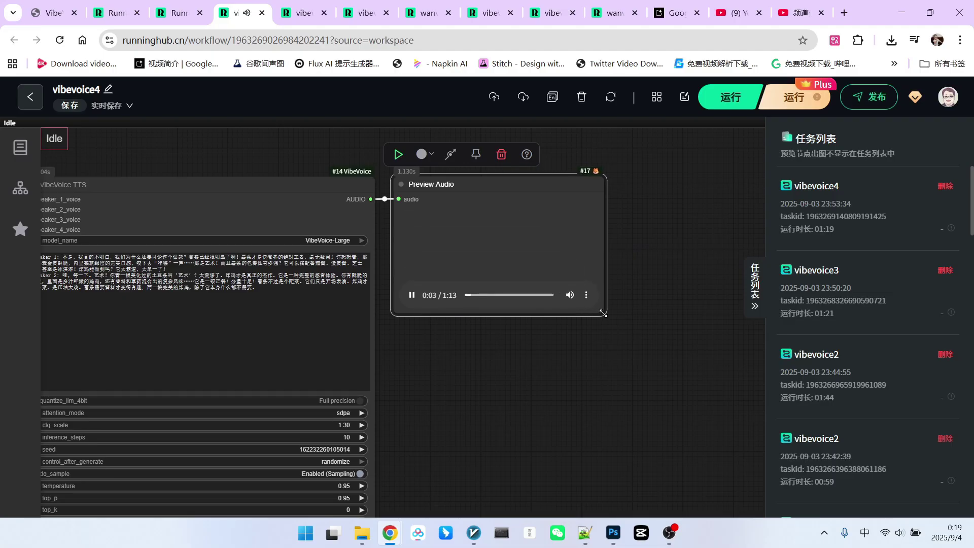
pyautogui.scroll(-2, 573, 280)
pyautogui.scroll(2, 546, 288)
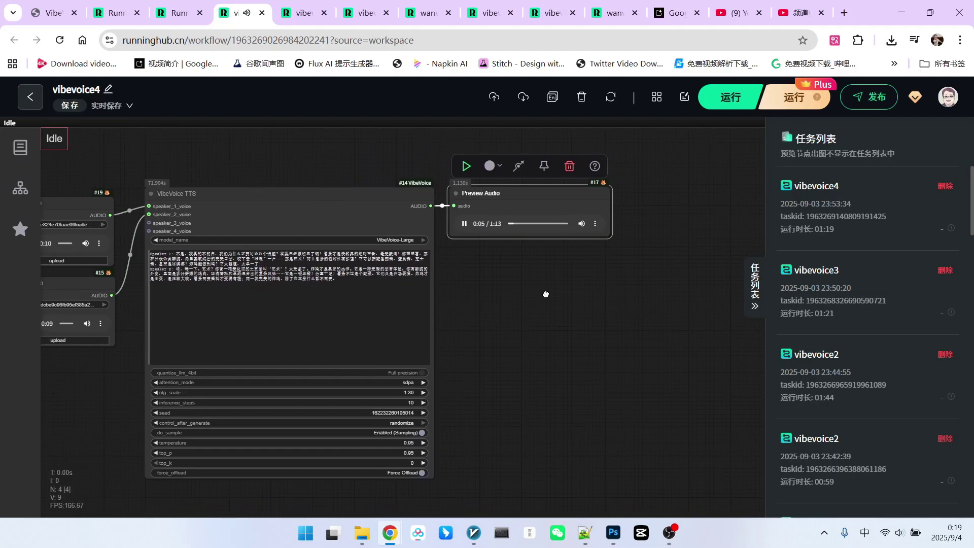
pyautogui.moveTo(544, 279); pyautogui.dragTo(568, 270)
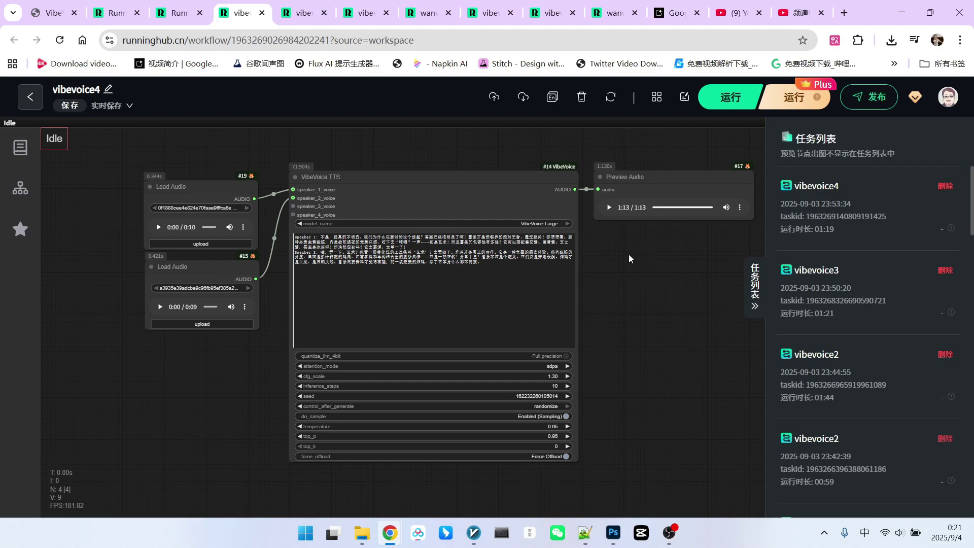
pyautogui.scroll(2, 628, 259)
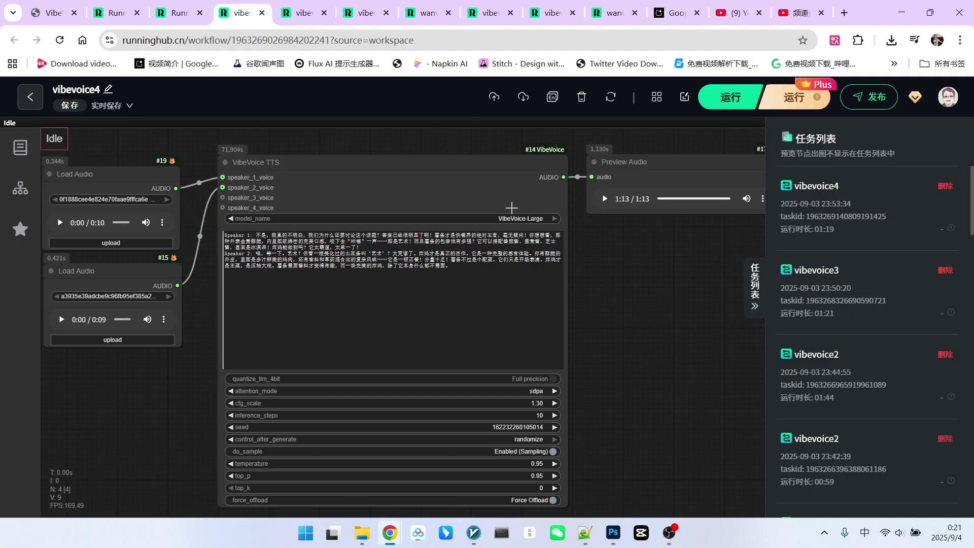
pyautogui.scroll(-2, 511, 208)
pyautogui.scroll(-2, 518, 199)
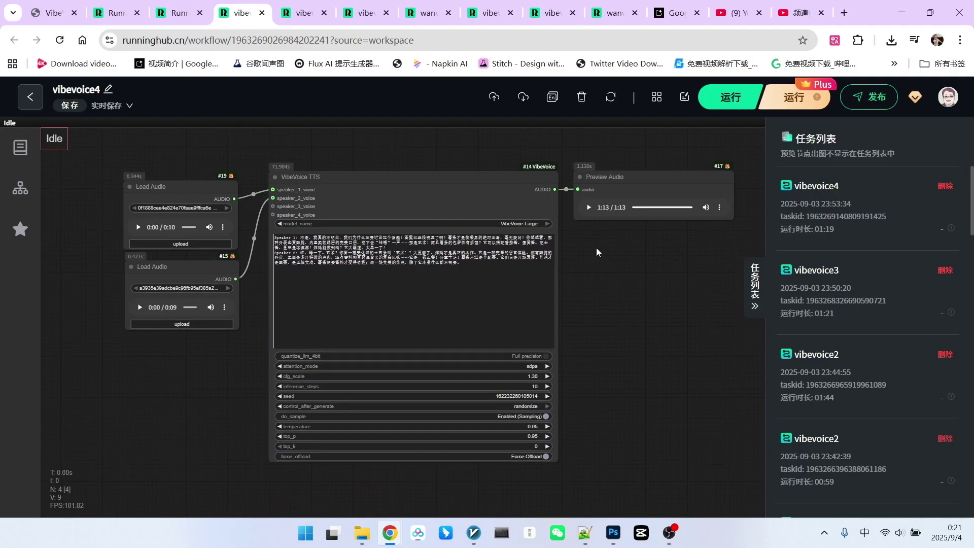
pyautogui.scroll(1, 592, 267)
pyautogui.scroll(1, 609, 252)
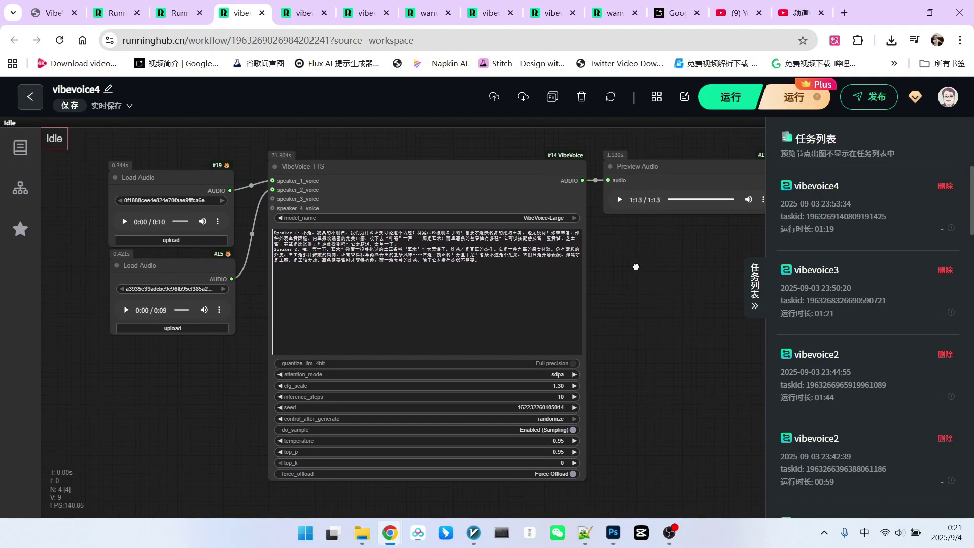
pyautogui.scroll(1, 637, 267)
pyautogui.scroll(-1, 644, 255)
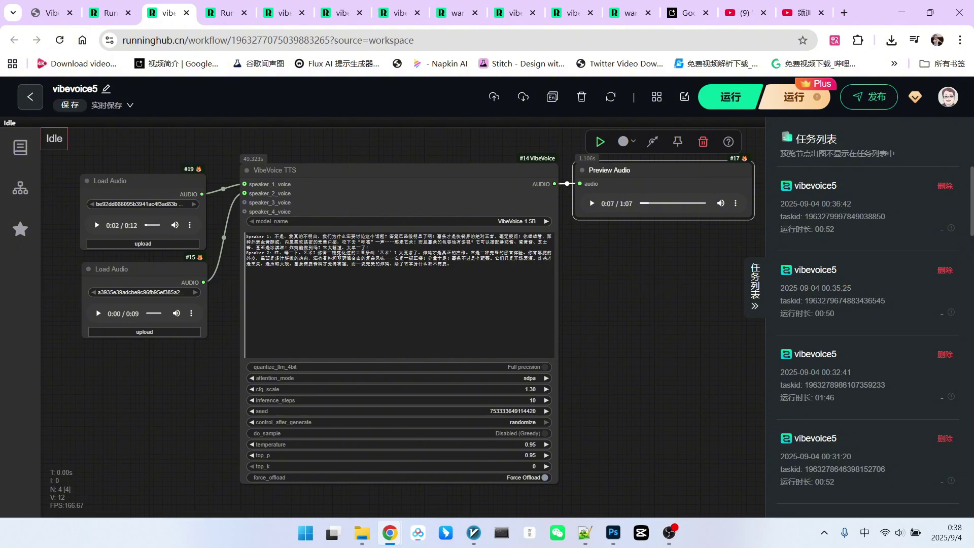
# Select Load Audio node #15, the second reference-voice loader in vibevoice5.
pyautogui.click(152, 270)
pyautogui.scroll(5, 354, 272)
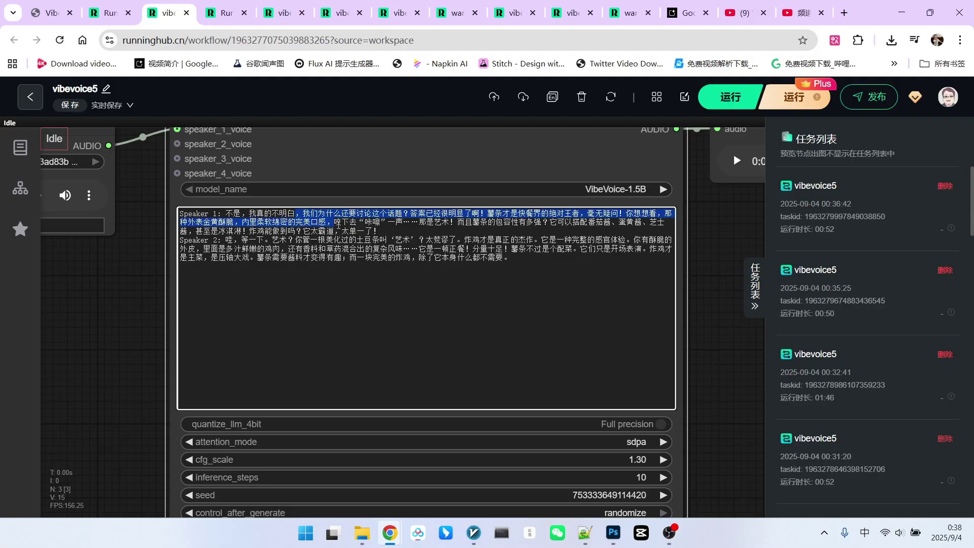
# Delete the vibevoice5 script after 不明白, leaving only Speaker 1's line 不是，我真的不明白.
pyautogui.moveTo(297, 214); pyautogui.dragTo(510, 259)
pyautogui.press('BackSpace')
pyautogui.scroll(-4, 564, 263)
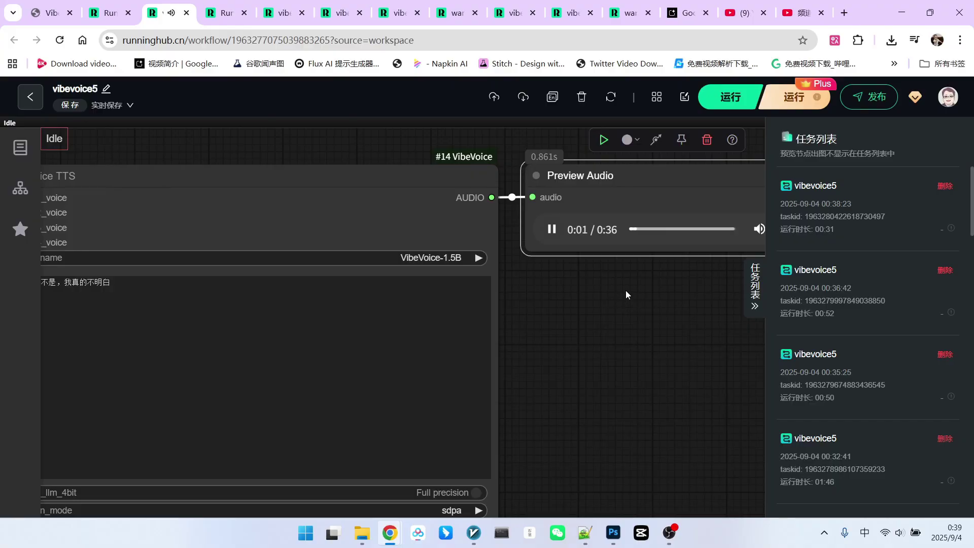
pyautogui.scroll(-2, 626, 290)
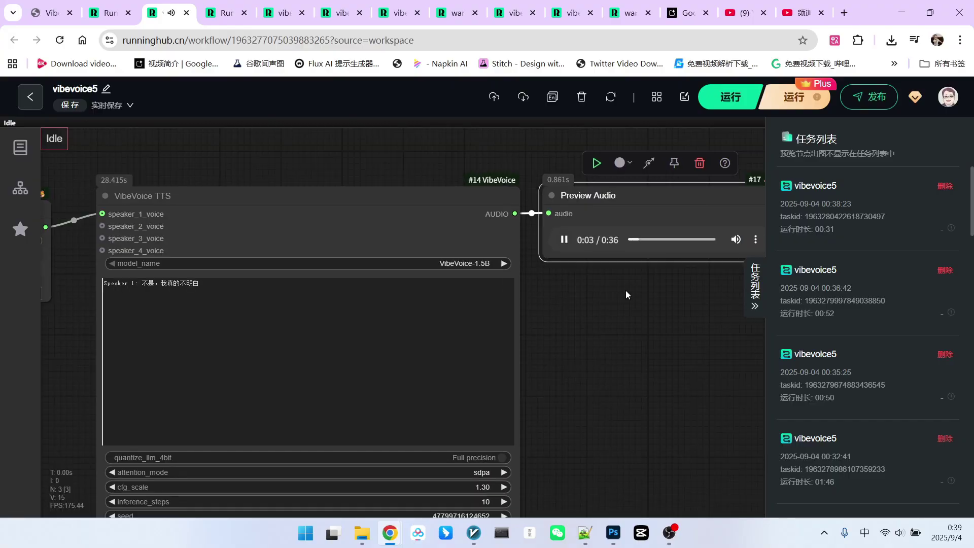
pyautogui.scroll(-2, 626, 289)
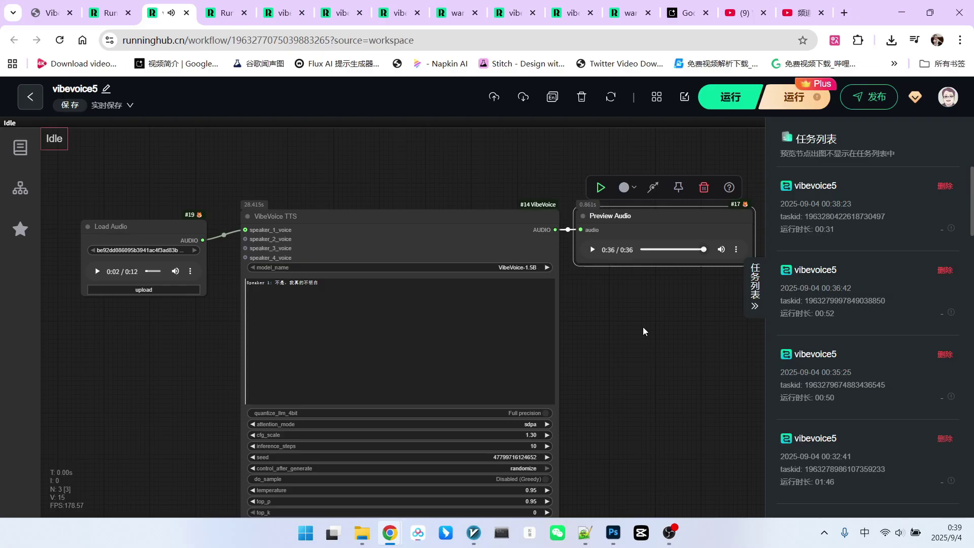
pyautogui.scroll(-1, 644, 330)
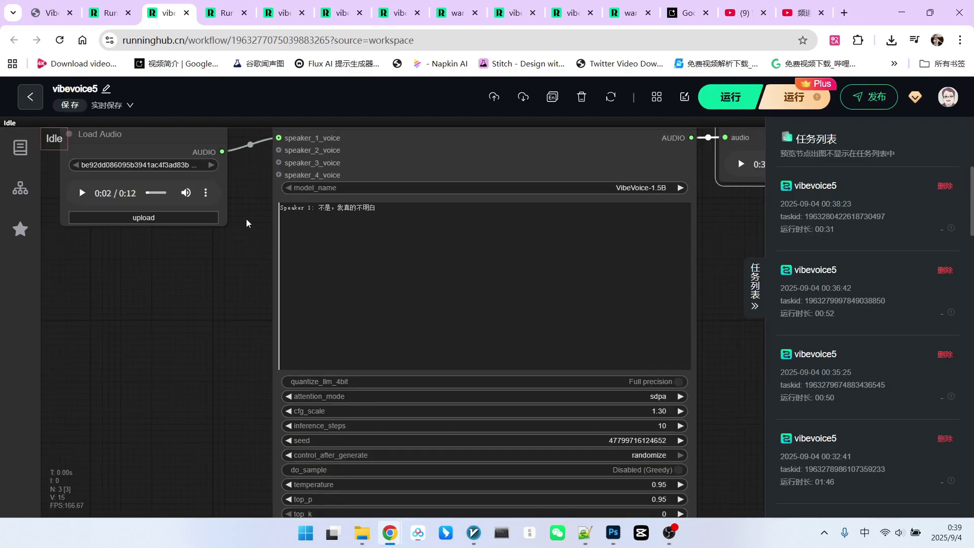
pyautogui.scroll(1, 247, 219)
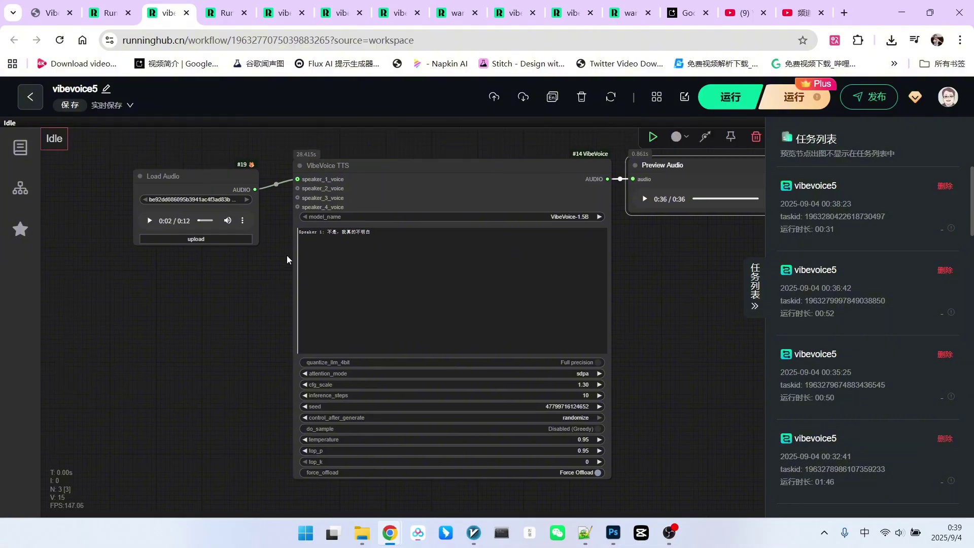